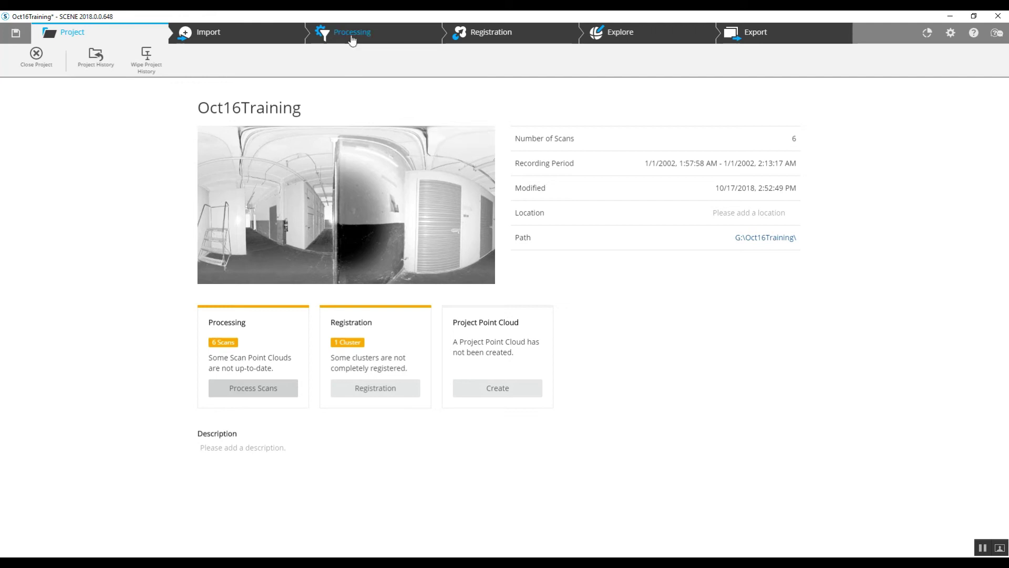
- Select all six Oct16Training scans under Process Scans and proceed to Configure Processing
left_click(243, 395)
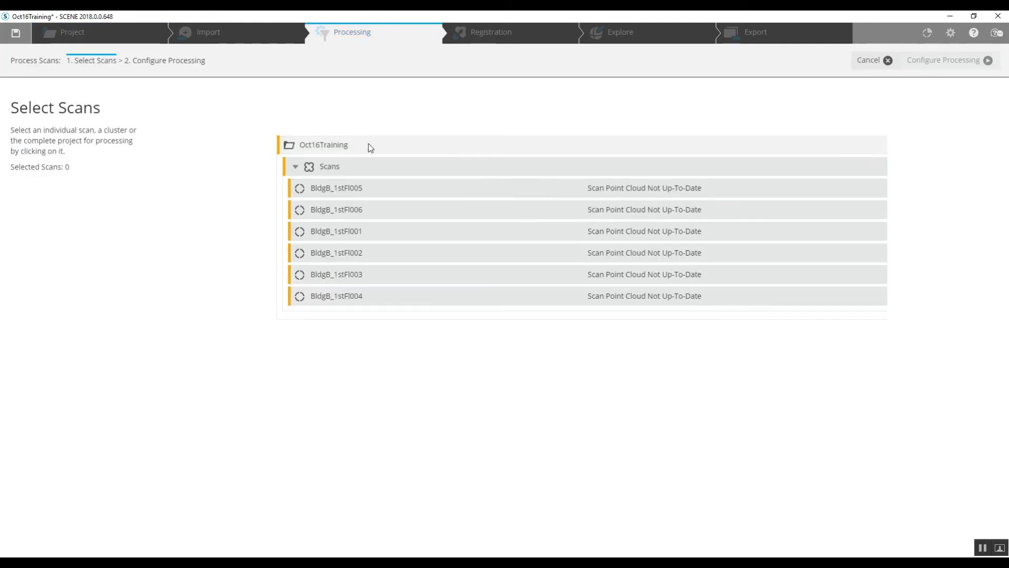
left_click(369, 146)
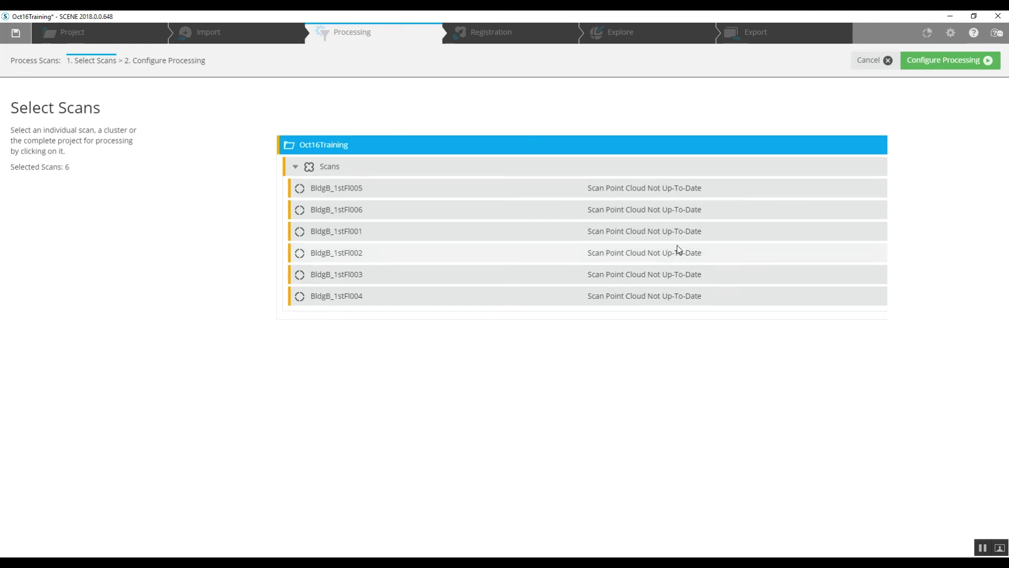
left_click(944, 61)
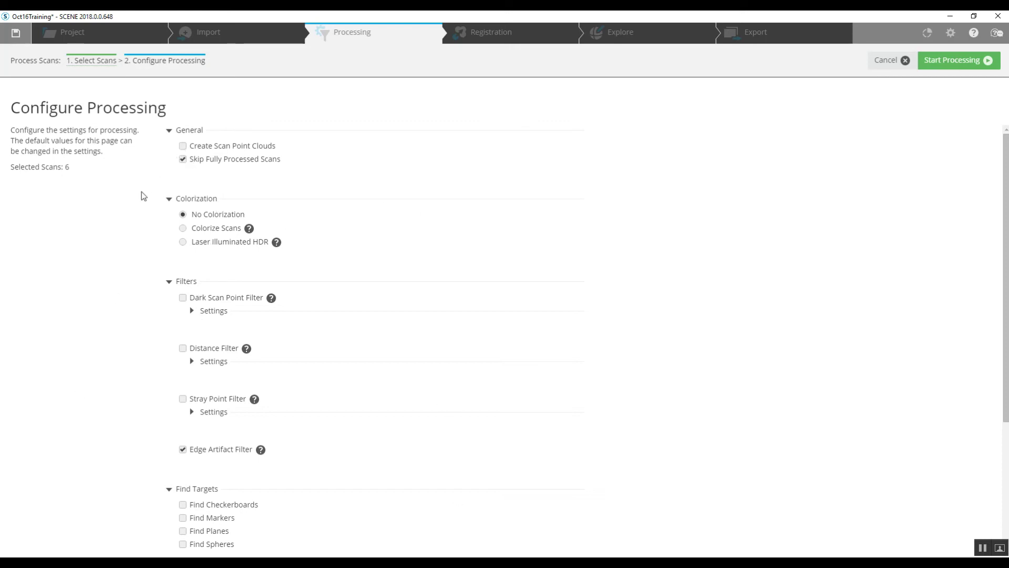
- Switch processing from No Colorization to Colorize Scans and review the remaining settings
left_click(183, 228)
scroll(277, 339, "down", 2)
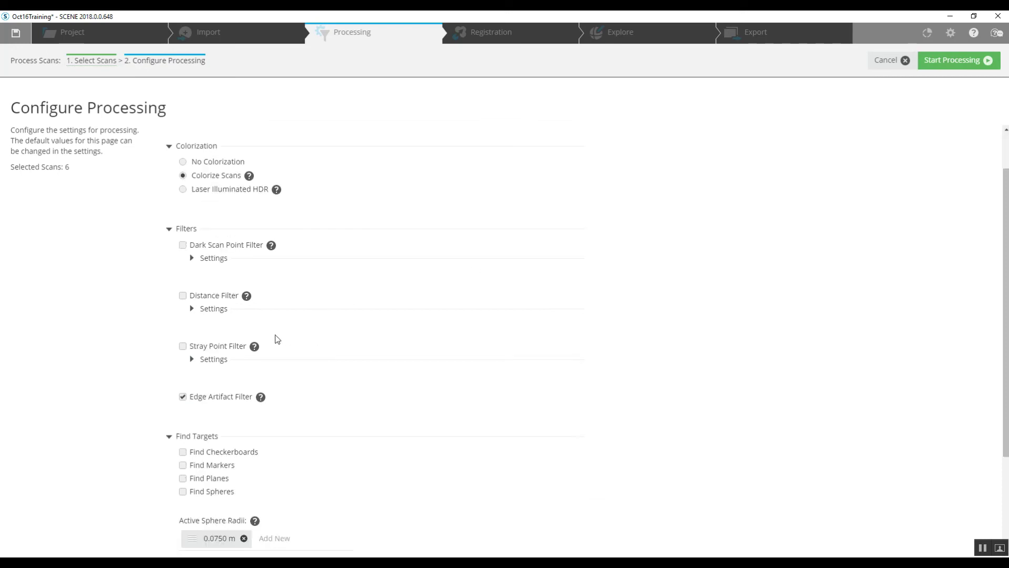
scroll(274, 339, "down", 2)
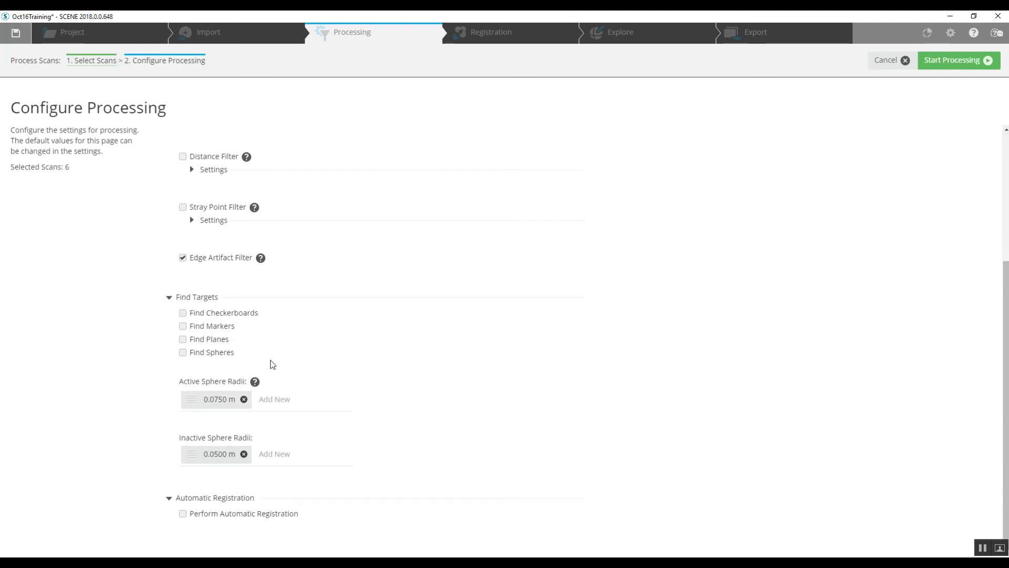
- Enable Perform Automatic Registration with Top View and Cloud to Cloud, then process all six scans
left_click(183, 514)
scroll(462, 396, "down", 2)
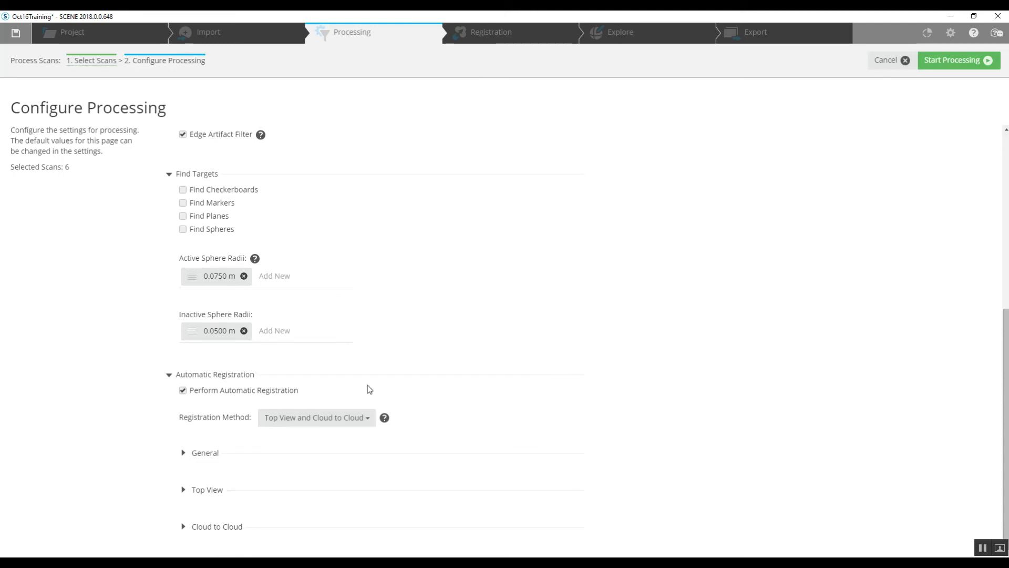
scroll(461, 284, "up", 5)
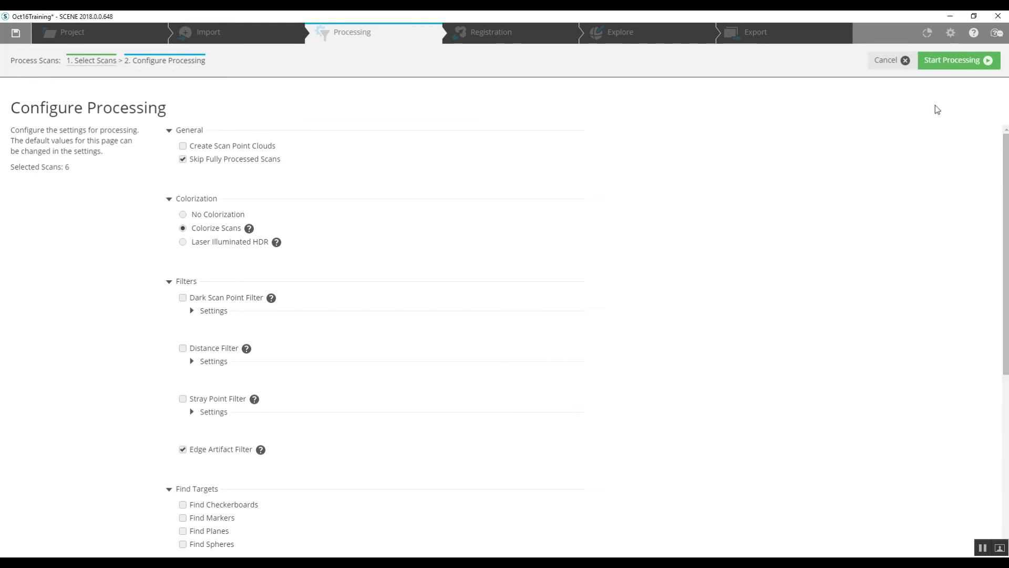
left_click(958, 66)
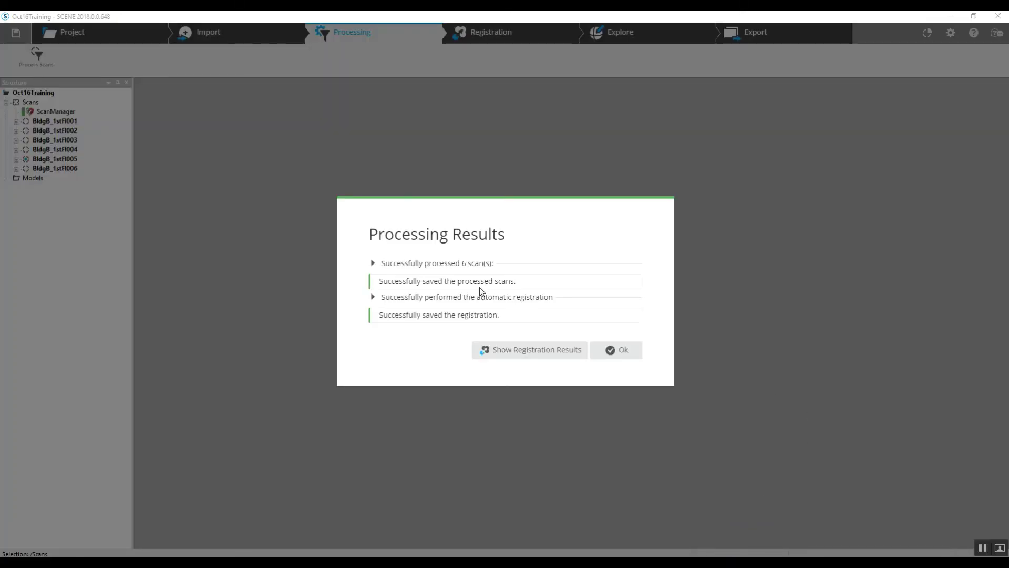
- Dismiss the processing results and review the ScanManager's Scan Point Tensions table
left_click(614, 350)
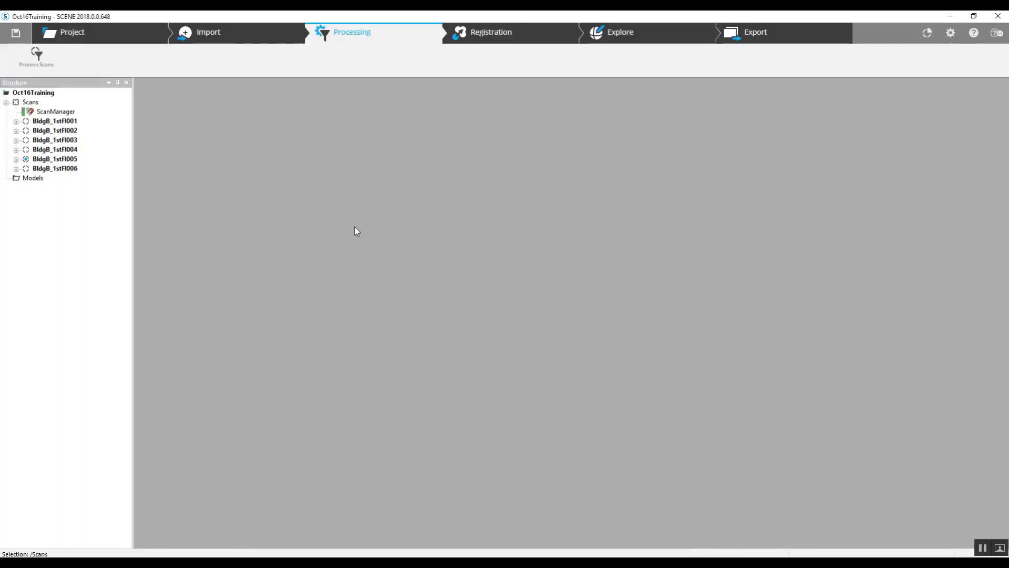
double_click(56, 111)
left_click(187, 144)
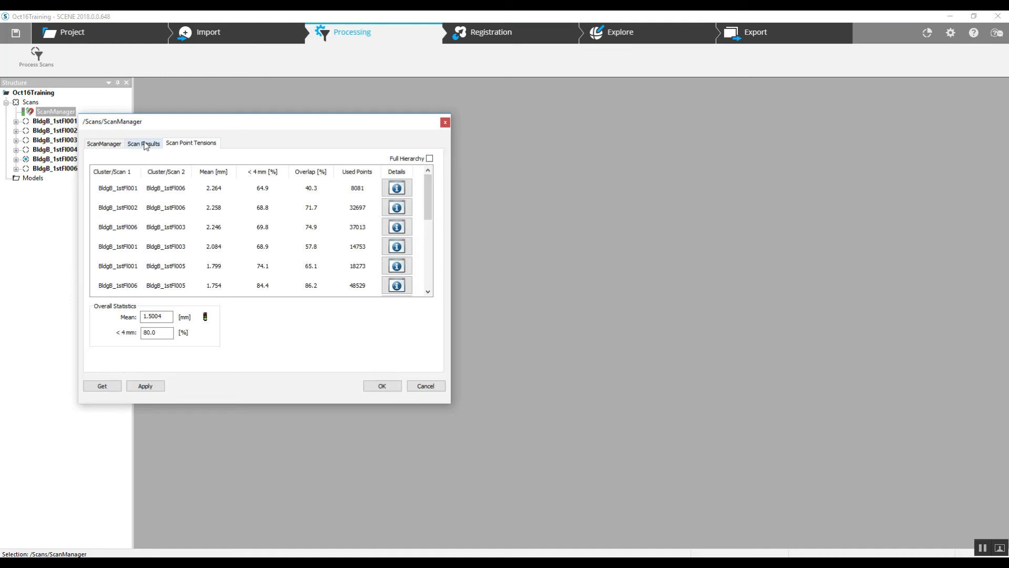
left_click_drag(427, 203, 428, 279)
scroll(392, 185, "up", 4)
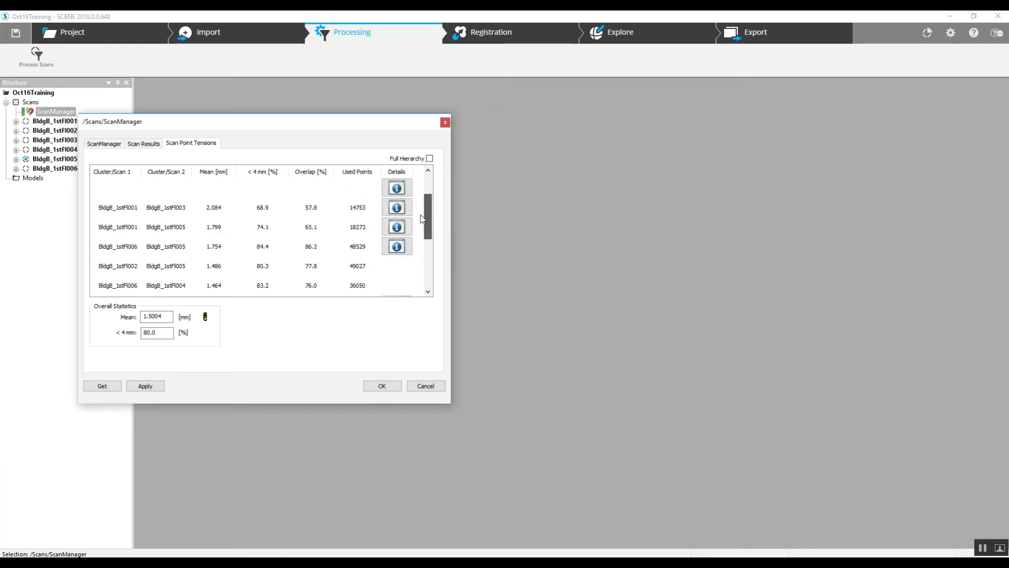
- Check the per-scan fit errors (mean 1.5004 mm), close ScanManager details, and select the Scans folder
left_click(140, 144)
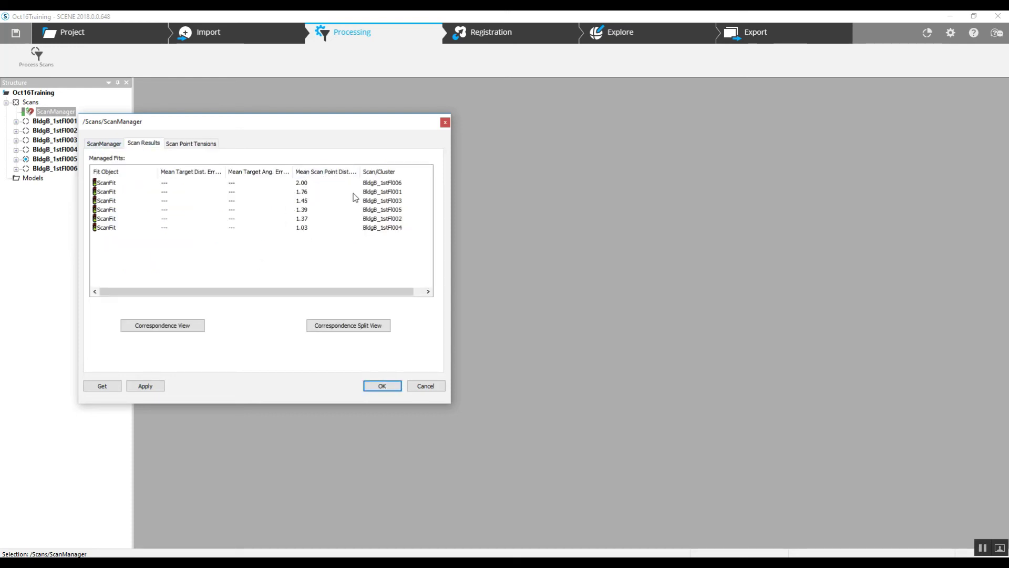
left_click(104, 144)
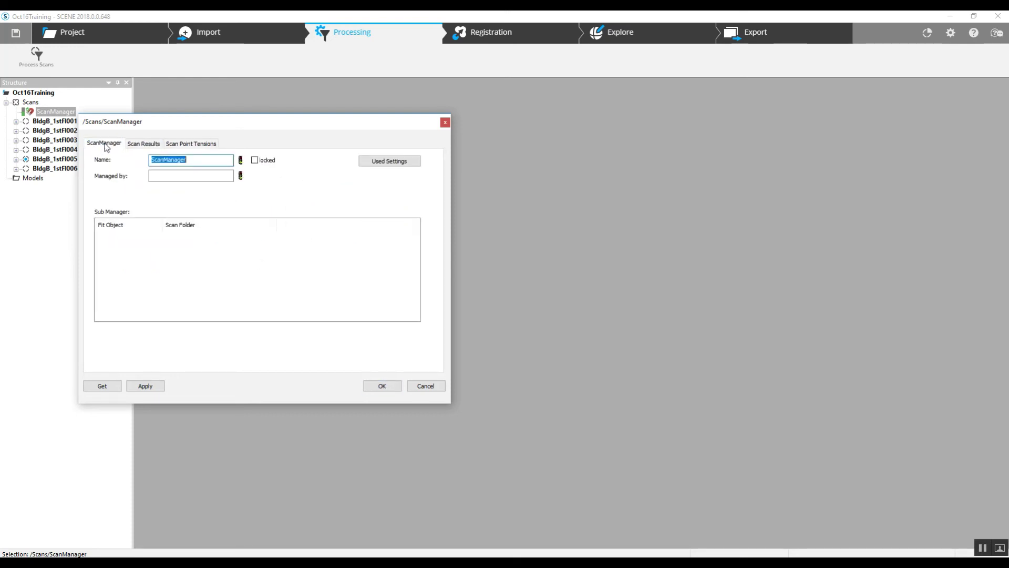
left_click(445, 124)
left_click(39, 112)
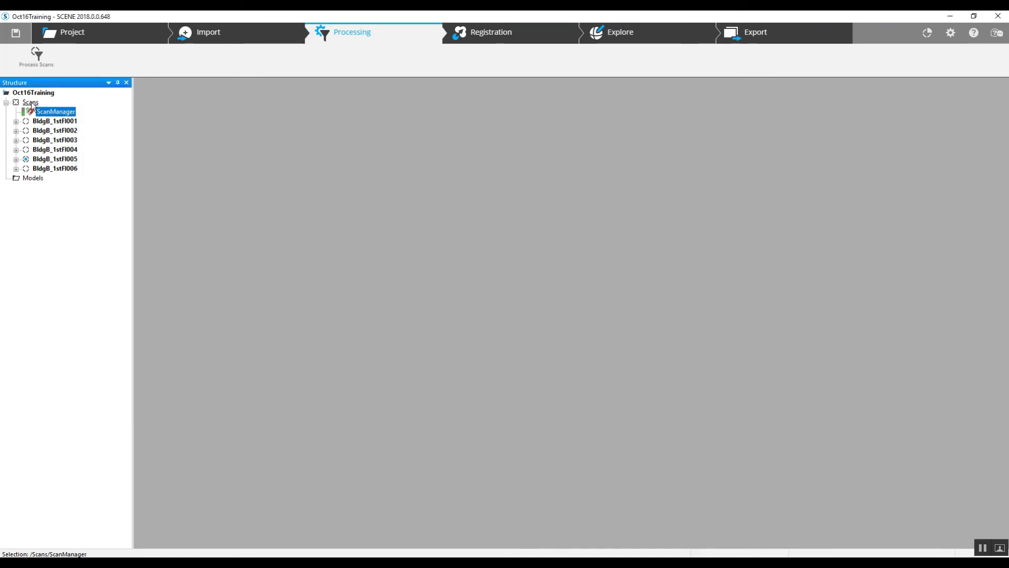
left_click(32, 104)
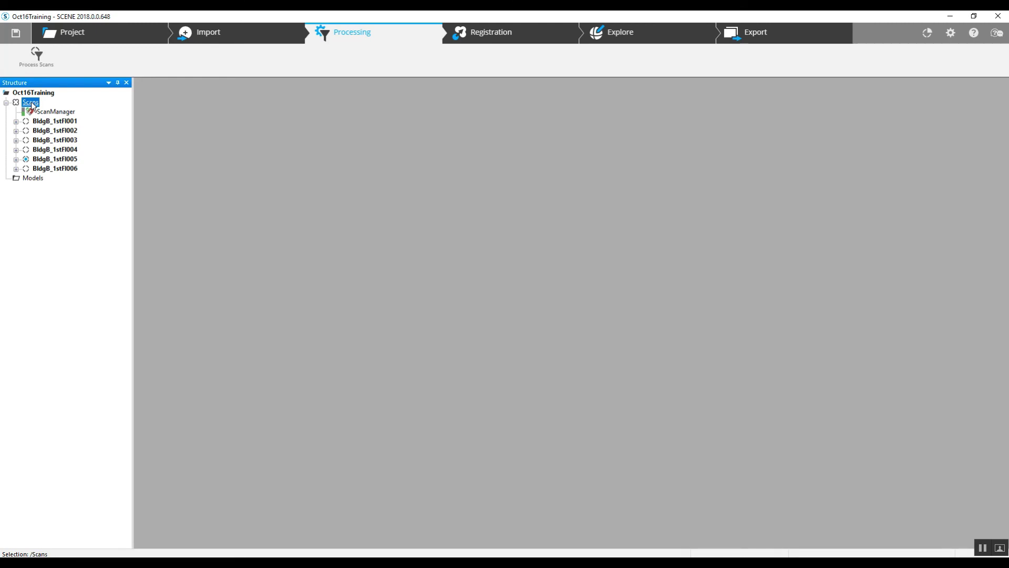
- Open a Correspondence View of the Scans folder and load all scans into it
right_click(32, 105)
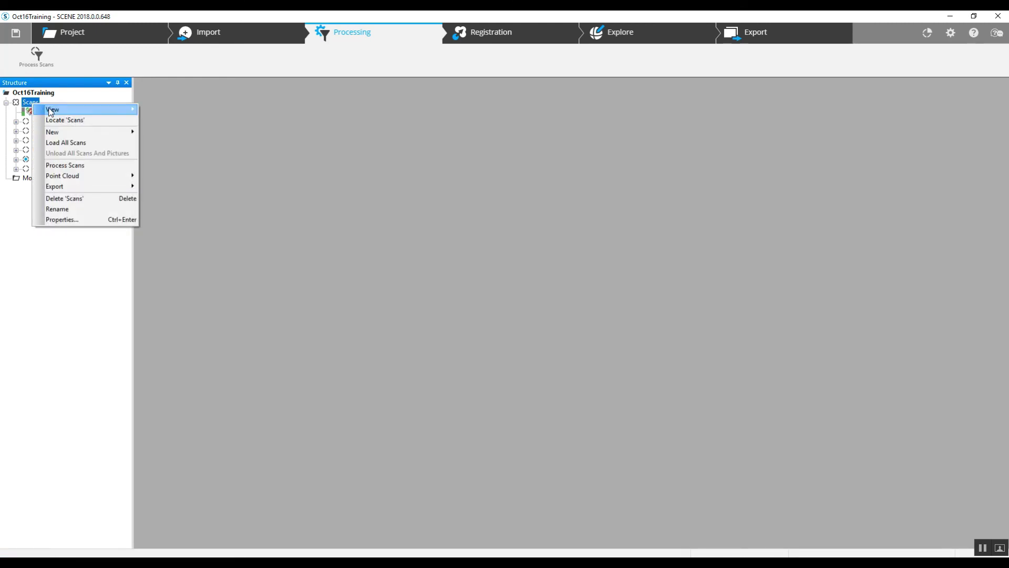
mouse_move(52, 111)
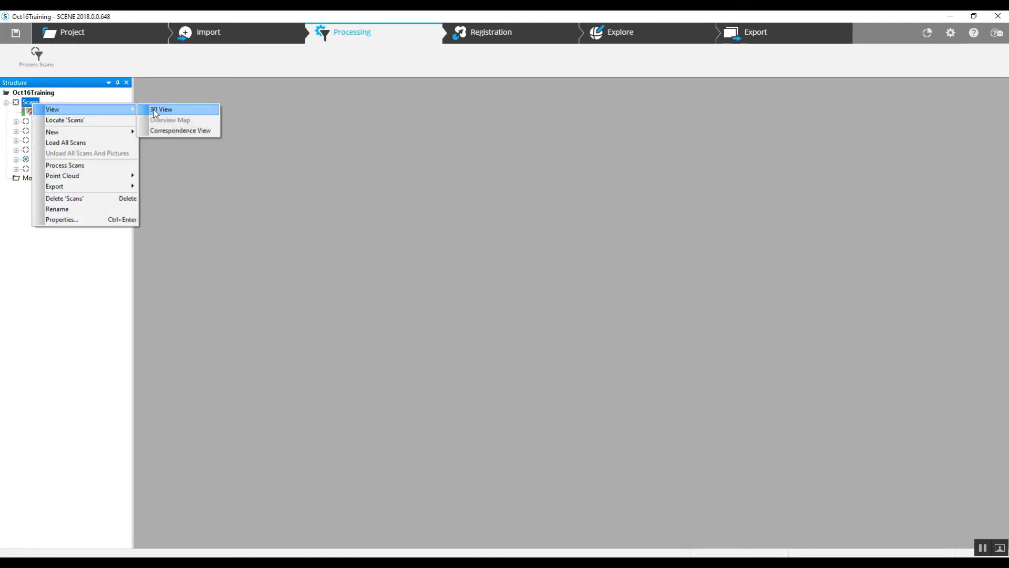
left_click(184, 130)
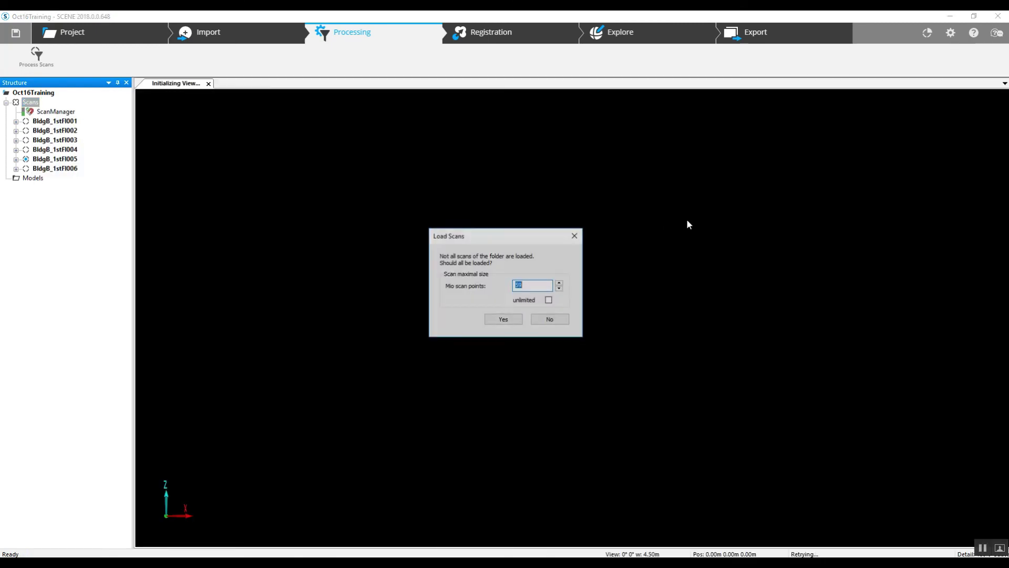
left_click(500, 322)
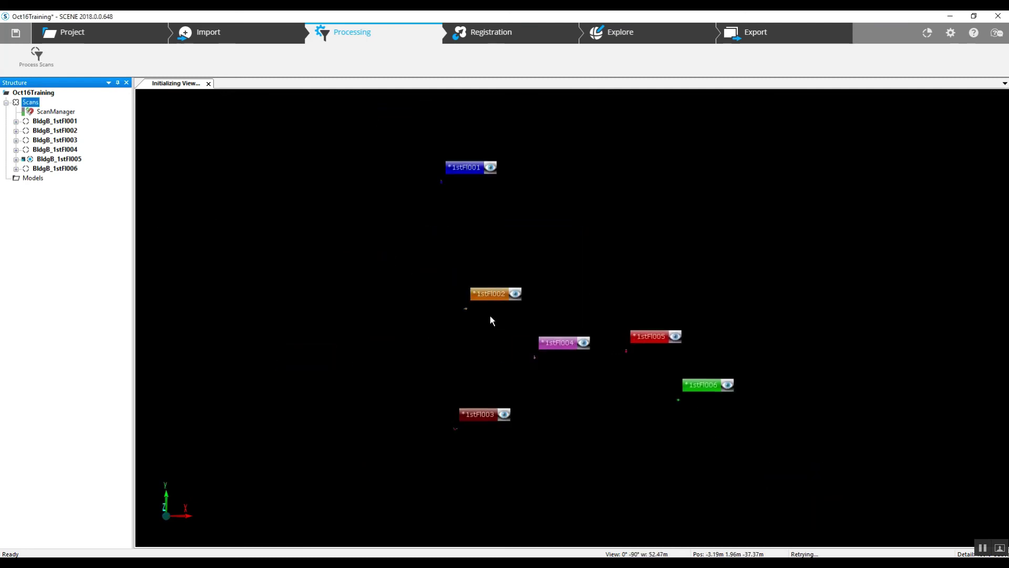
- Enable scans BldgB_1stFl004 and BldgB_1stFl002 and orbit the color-coded overlay
left_click(23, 150)
left_click(24, 130)
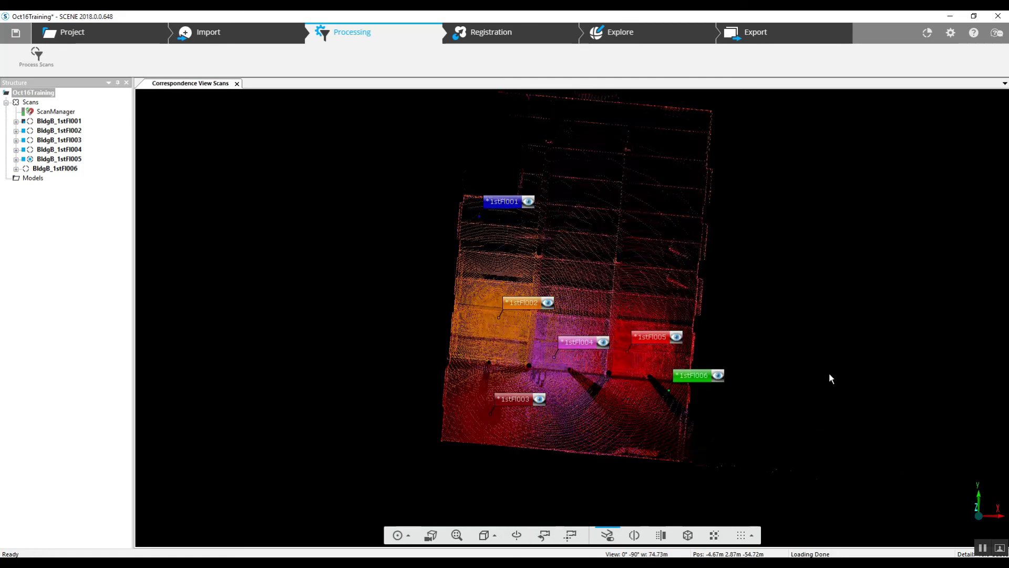
mouse_move(828, 373)
left_mouse_down()
mouse_move(799, 387)
mouse_move(731, 335)
mouse_move(627, 204)
mouse_move(363, 305)
mouse_move(738, 340)
mouse_move(749, 287)
mouse_move(809, 292)
mouse_move(770, 327)
mouse_move(518, 350)
mouse_move(414, 380)
mouse_move(370, 376)
mouse_move(352, 443)
mouse_move(367, 349)
mouse_move(394, 394)
mouse_move(506, 453)
mouse_move(709, 432)
mouse_move(823, 306)
mouse_move(822, 348)
mouse_move(758, 448)
mouse_move(537, 453)
mouse_move(367, 345)
mouse_move(349, 313)
left_mouse_up()
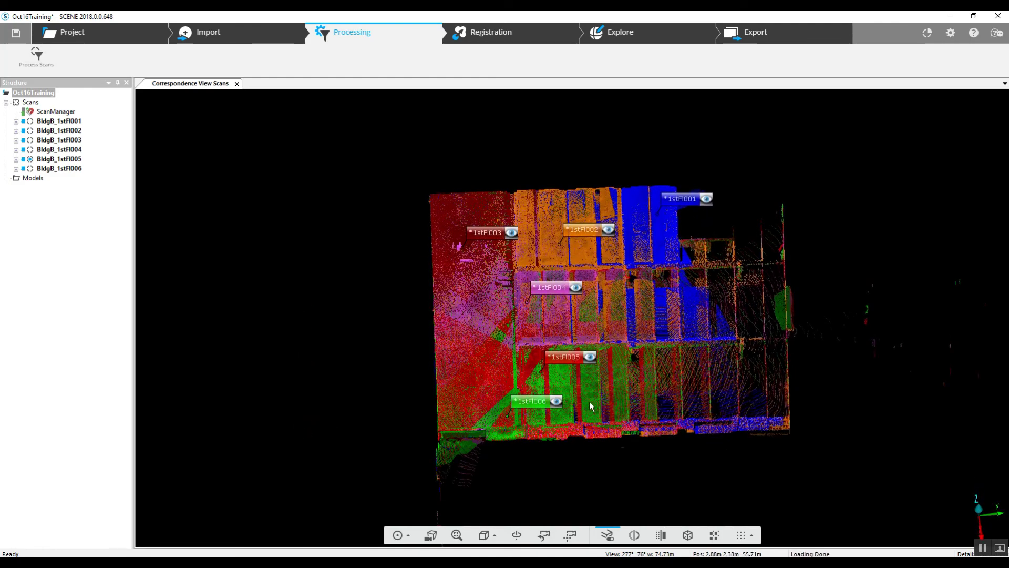
left_click_drag(843, 379, 853, 399)
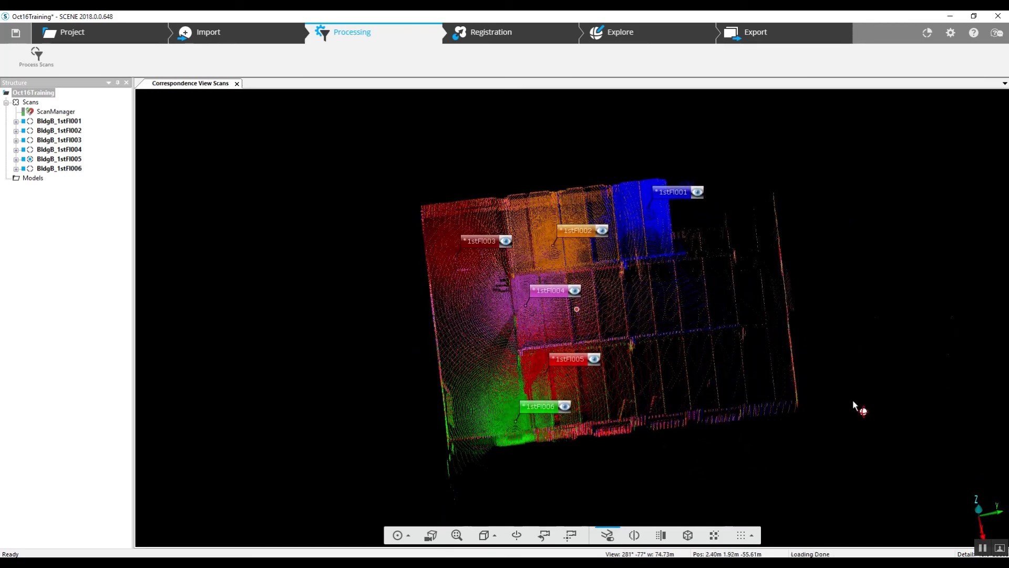
- Open a 3D View of the Scans folder and orbit around the combined garage point cloud
right_click(29, 102)
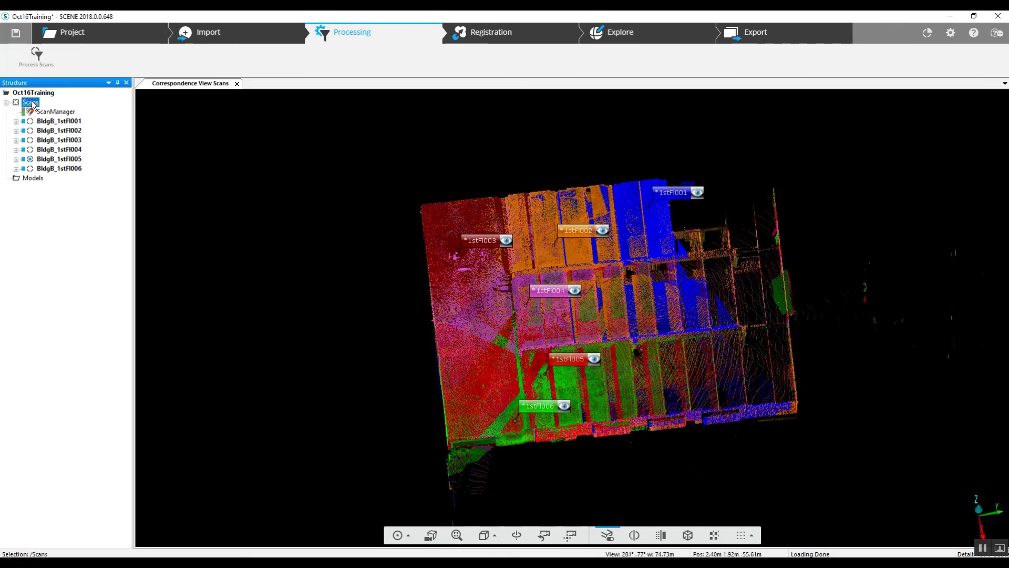
mouse_move(64, 120)
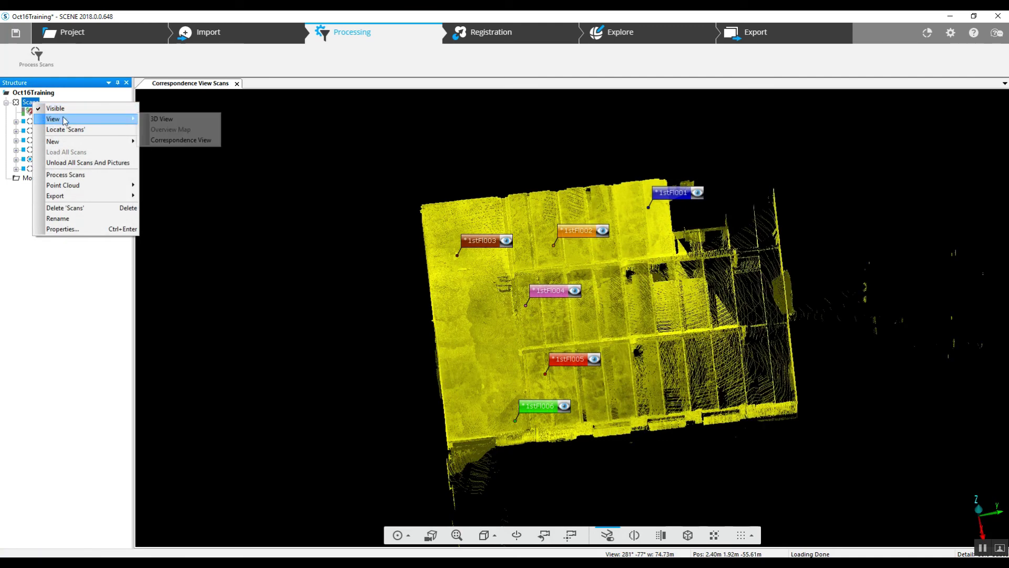
left_click(158, 118)
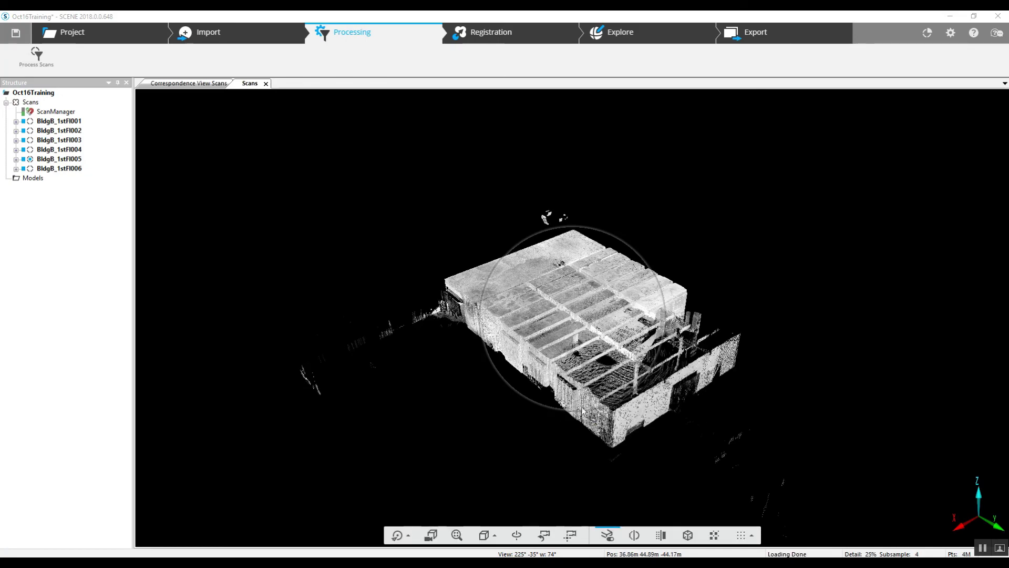
left_click_drag(507, 457, 238, 389)
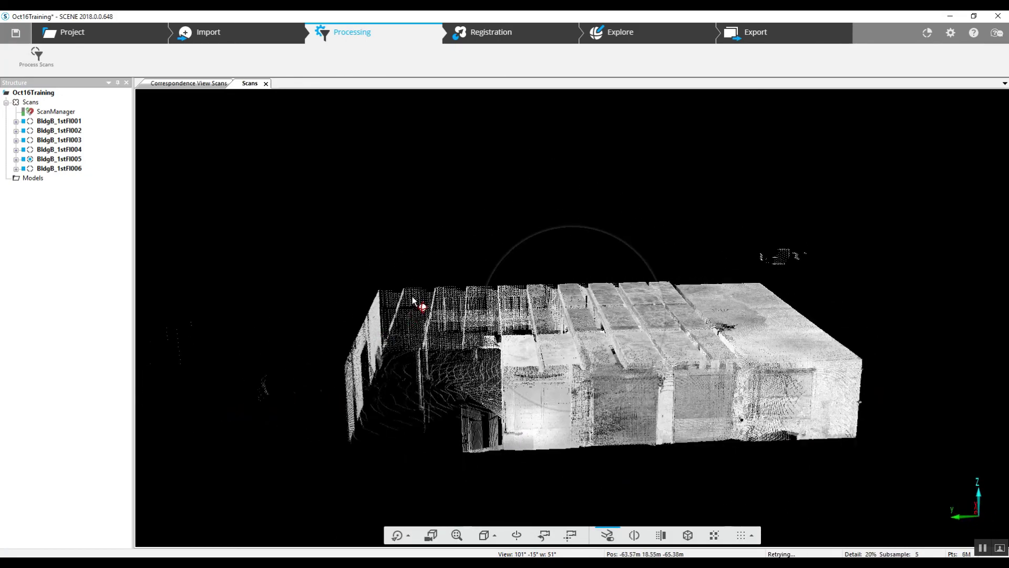
left_click_drag(950, 247, 332, 255)
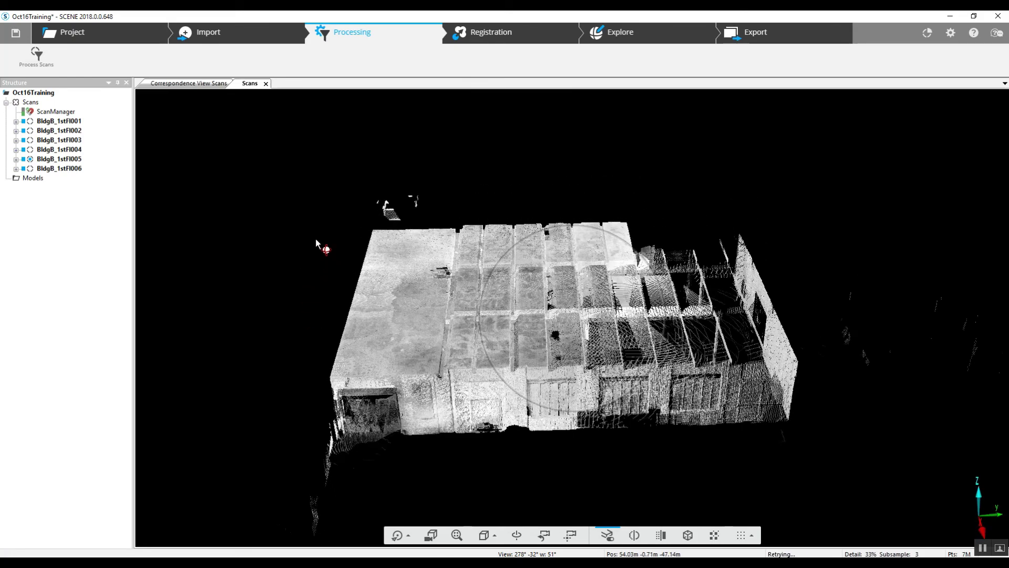
- Open BldgB_1stFl001 in its own scan view, look around the garage, then bring up ScanManager's options
left_click(59, 121)
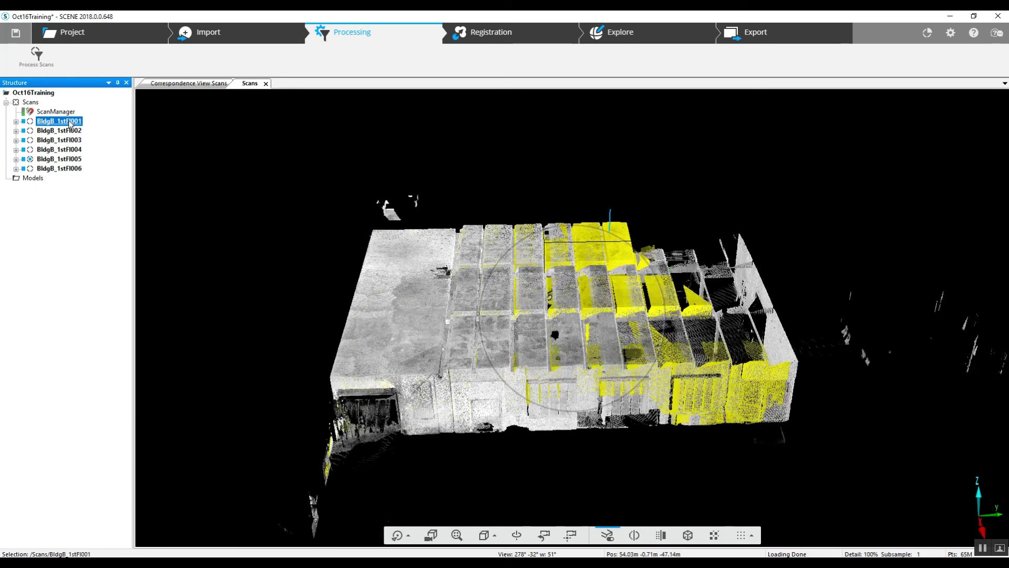
double_click(70, 125)
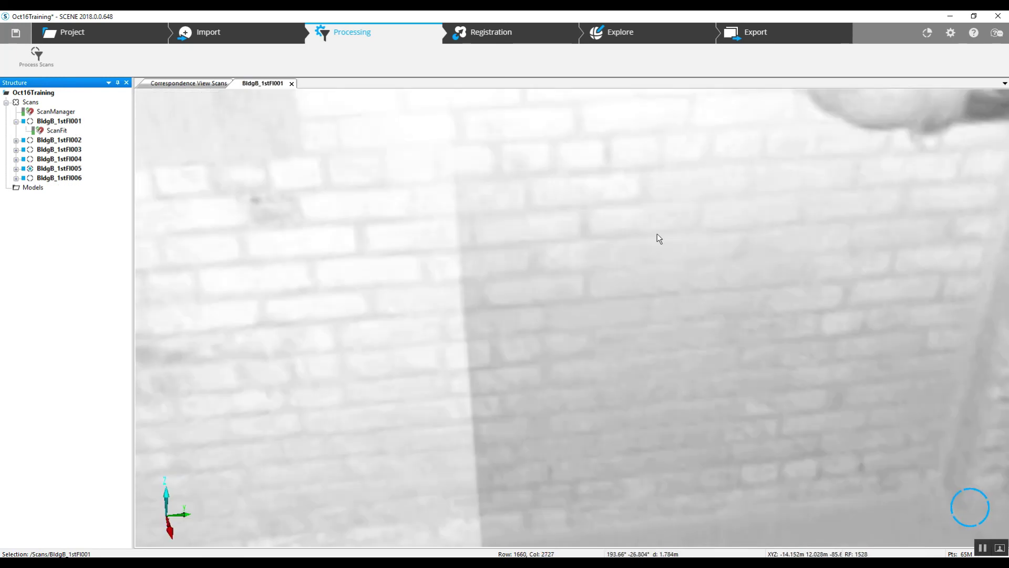
scroll(626, 271, "down", 5)
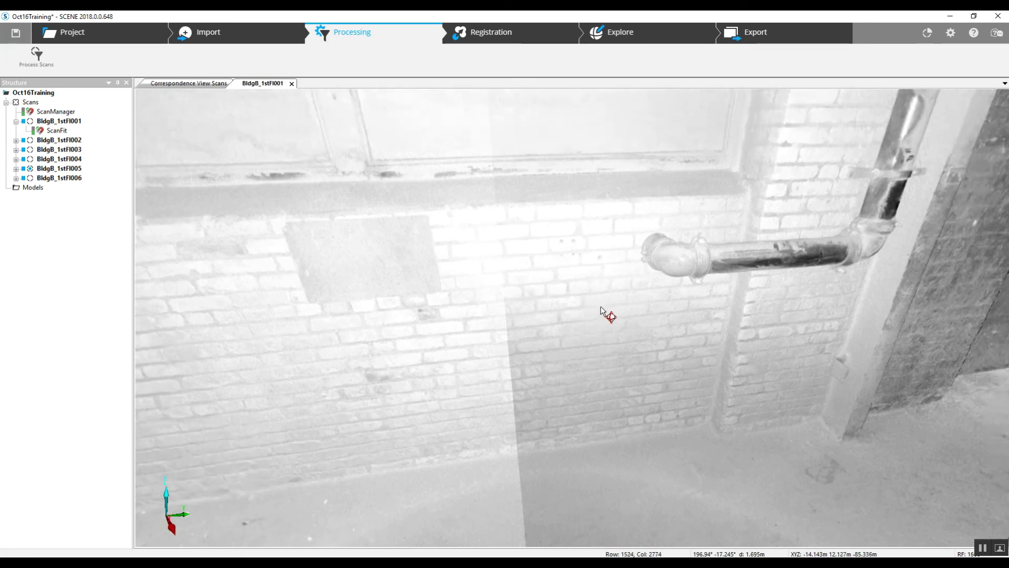
left_click_drag(601, 310, 693, 295)
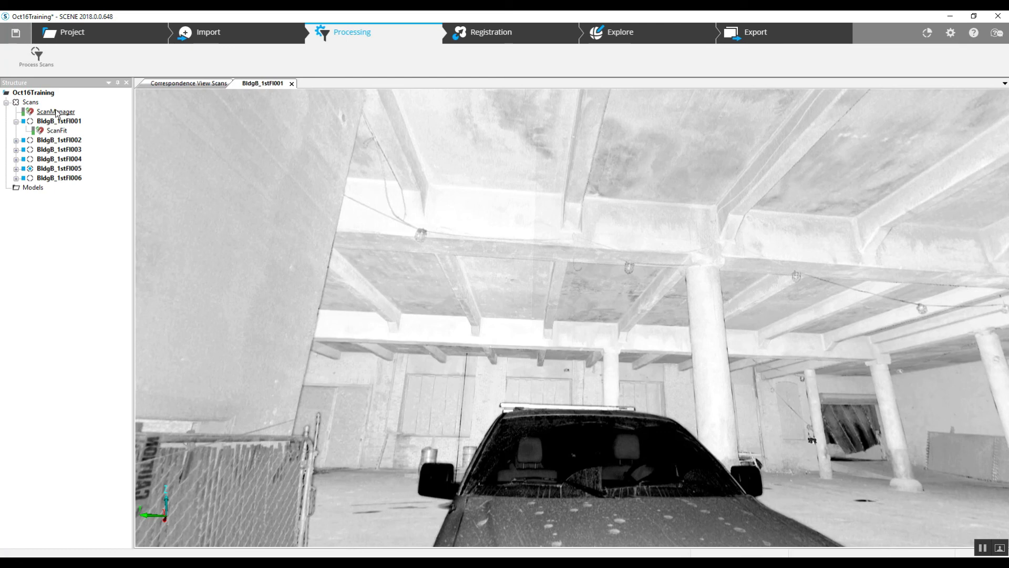
left_click(56, 111)
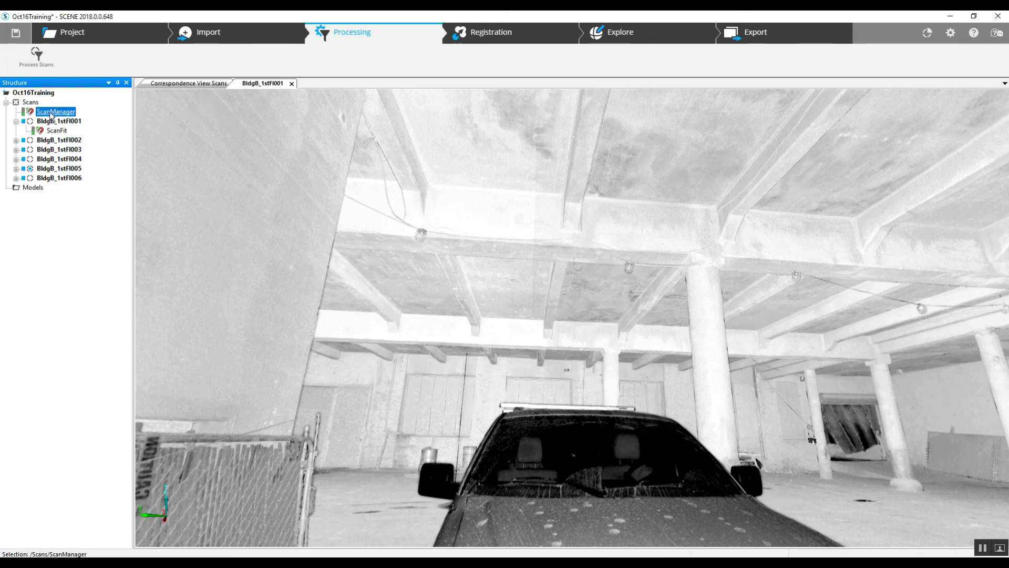
right_click(51, 116)
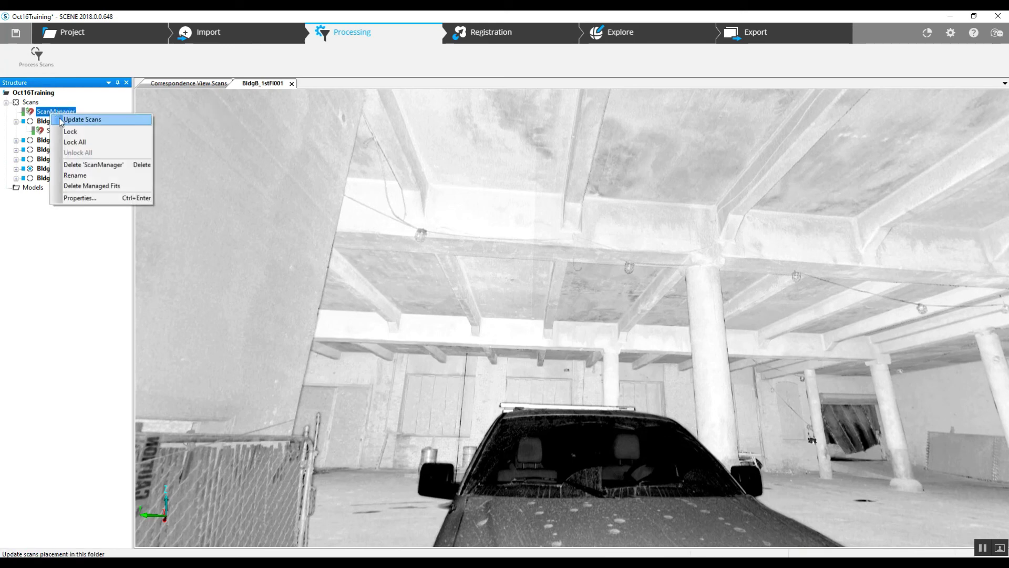
- Lock the ScanManager, switch to Explore, and activate Measure Points in the BldgB_1stFl001 scan view
left_click(69, 133)
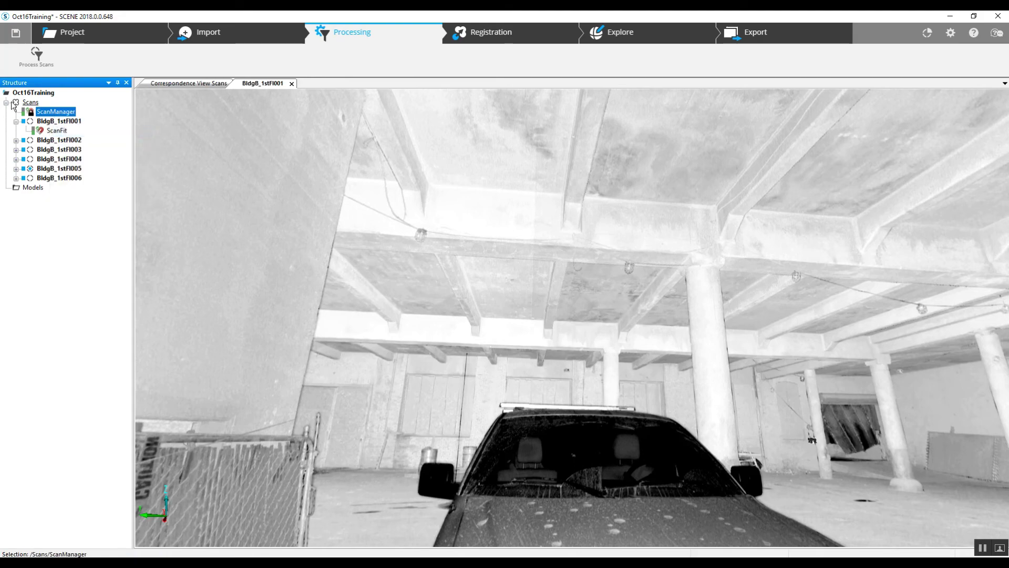
left_click_drag(491, 252, 387, 210)
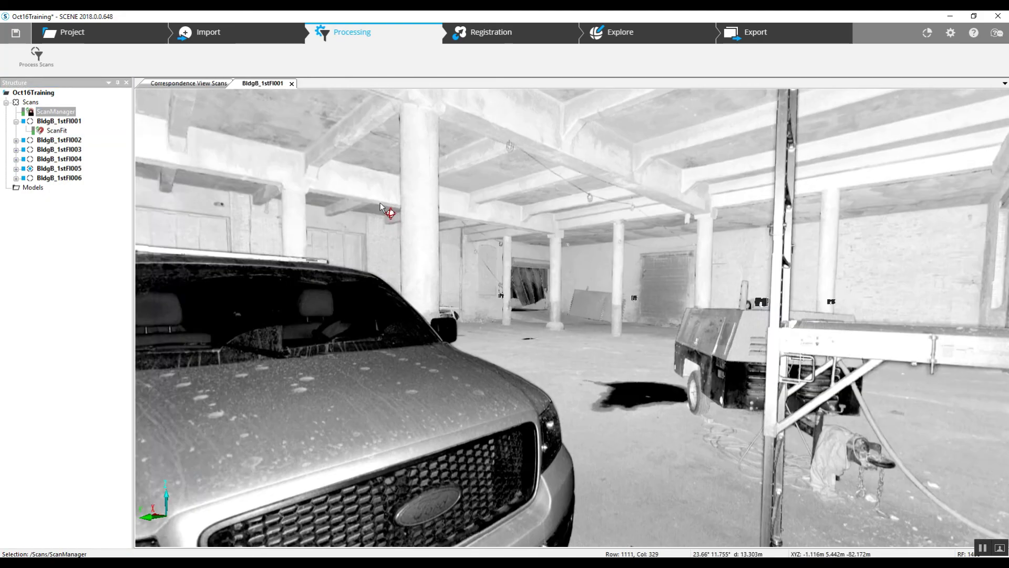
left_click(622, 39)
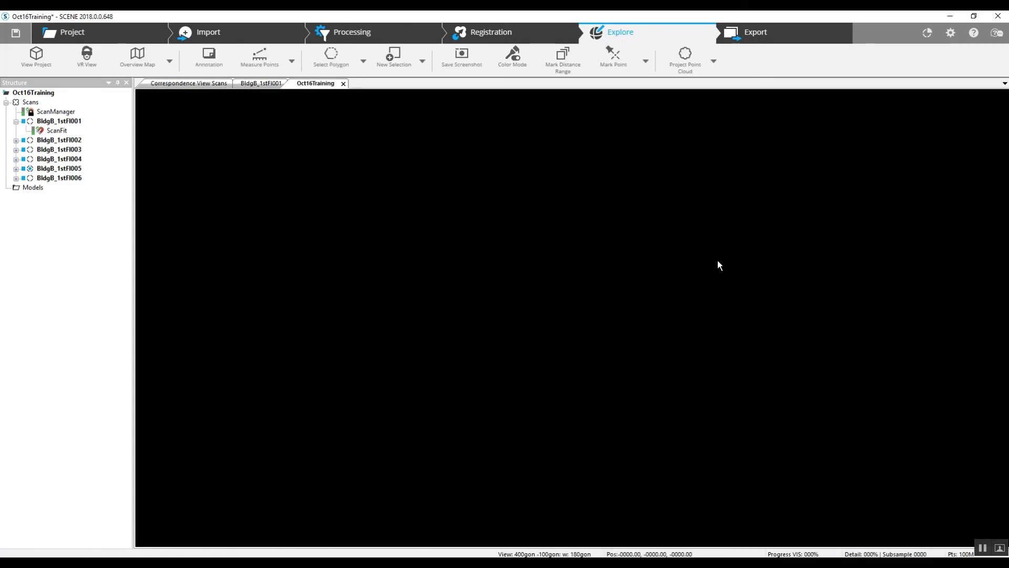
left_click(258, 84)
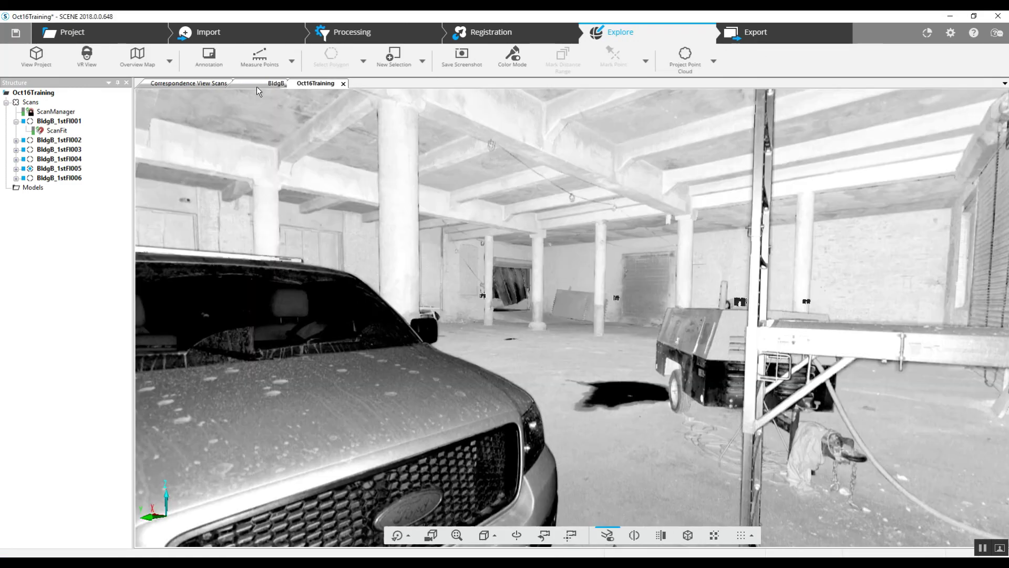
left_click_drag(258, 94, 366, 109)
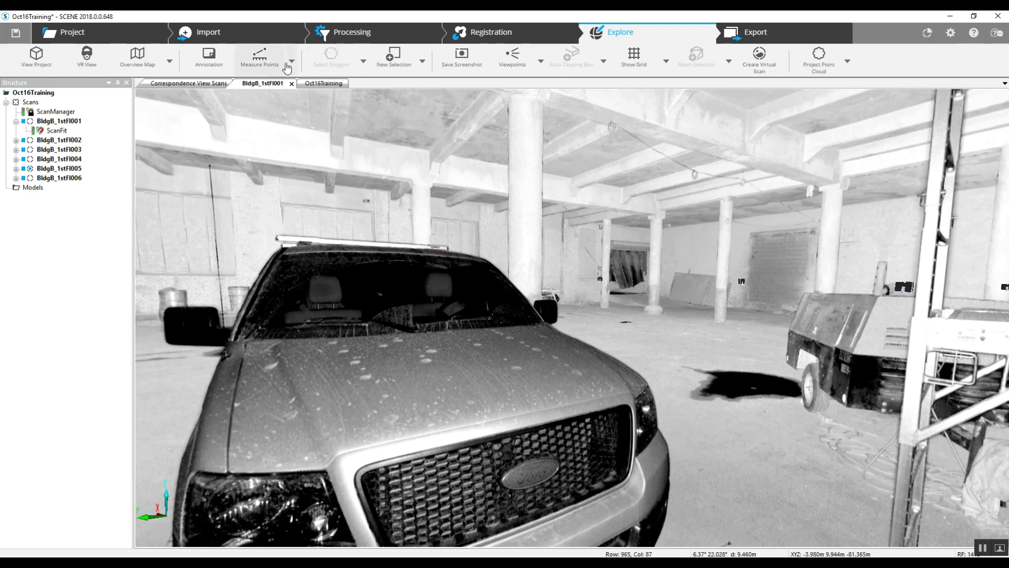
left_click(258, 63)
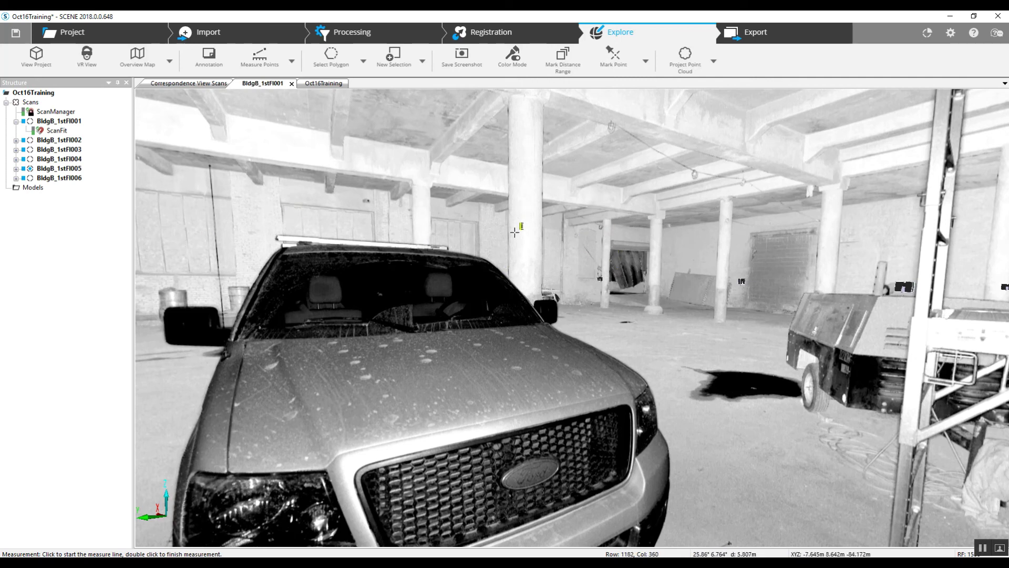
- Measure a 16.7097 m distance between two ceiling points near the pillars
left_click(870, 208)
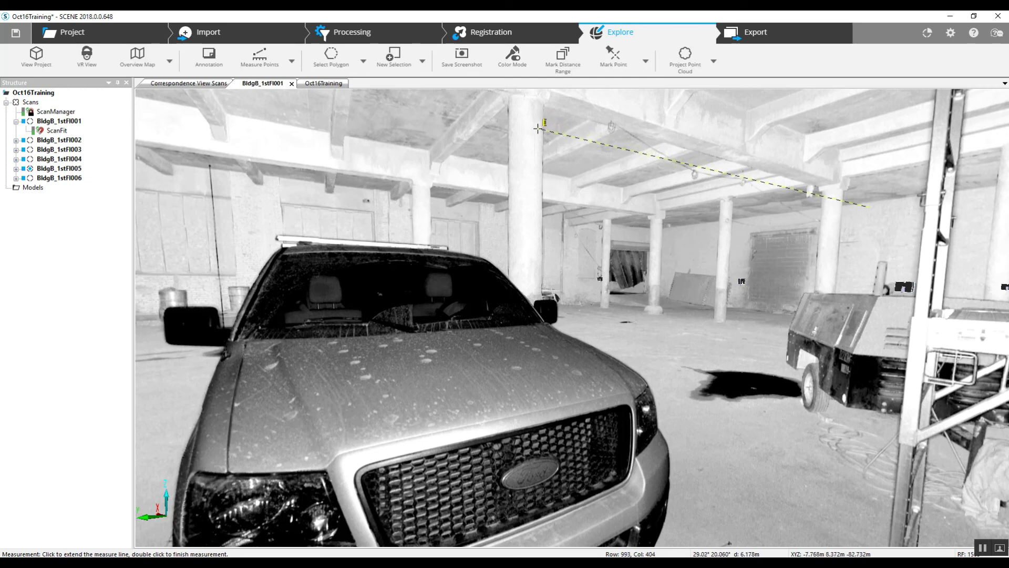
double_click(538, 128)
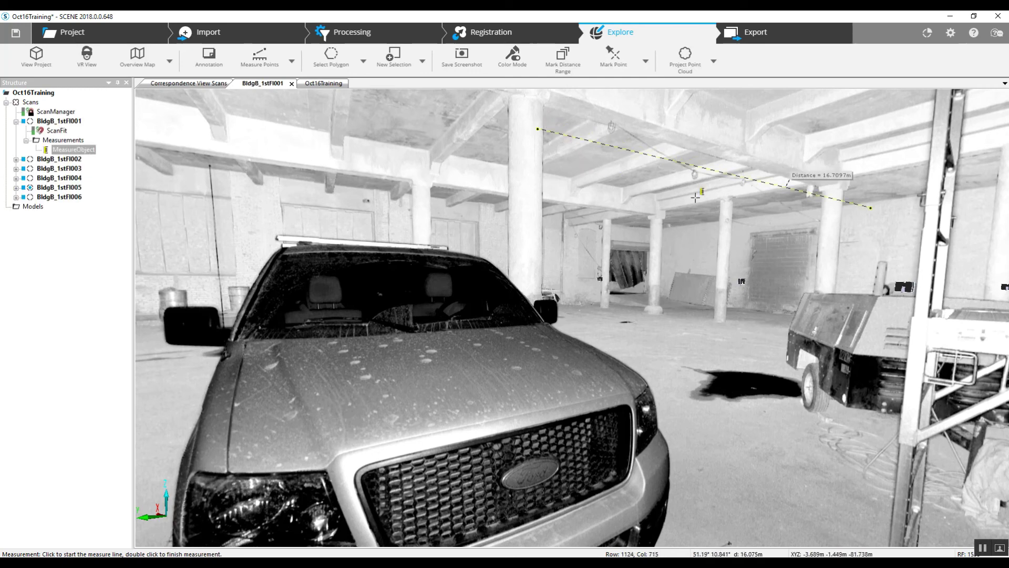
key("Escape")
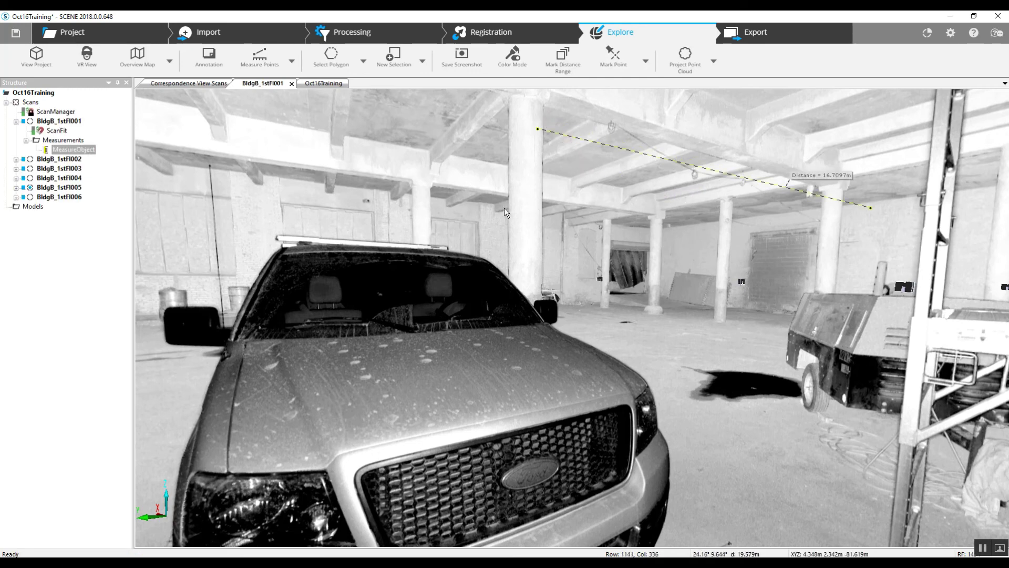
- Enable Vertical in the MeasureObject properties to show 16.6811 m horizontal and 0.9766 m vertical components
double_click(79, 150)
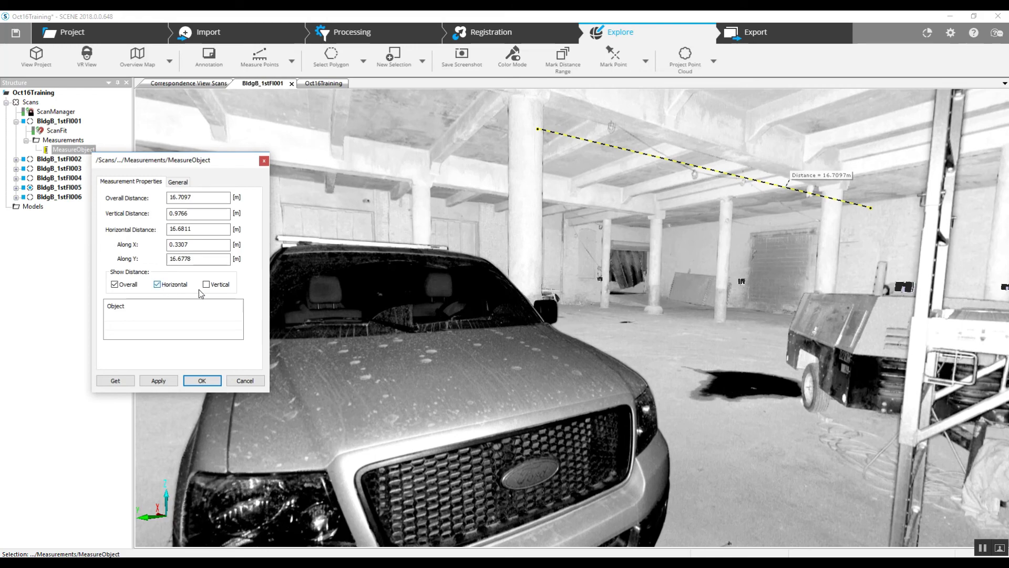
left_click(160, 382)
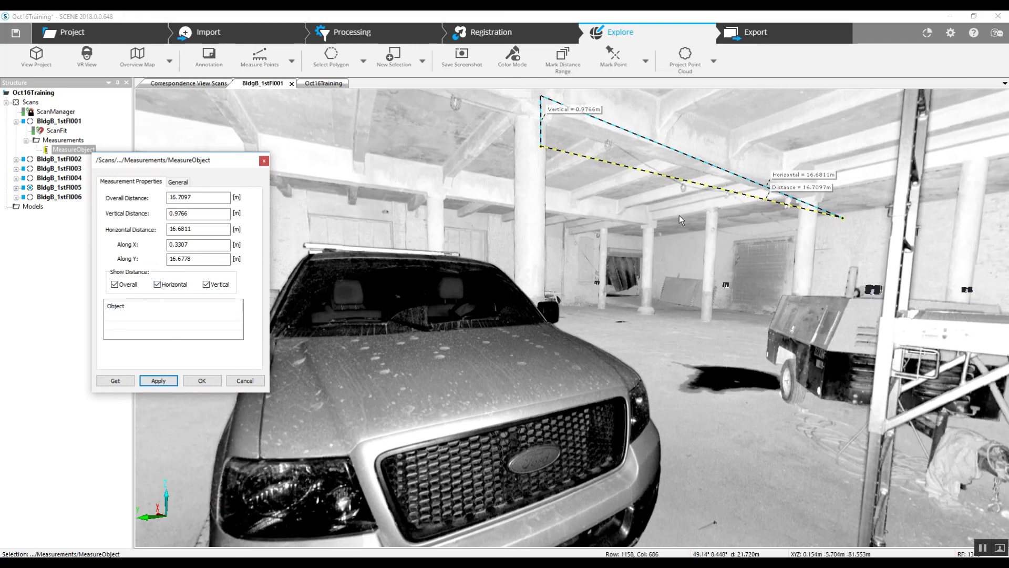
left_click_drag(679, 216, 523, 308)
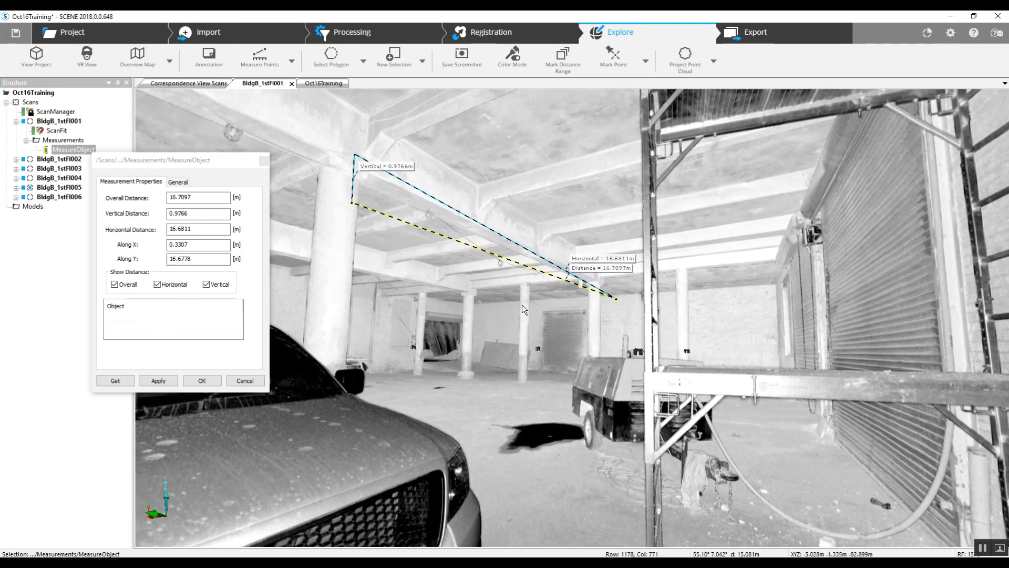
left_click(204, 381)
- Switch the selection tool from Select Polygon to Select Rectangle
mouse_move(505, 310)
left_mouse_down()
mouse_move(495, 315)
mouse_move(509, 323)
left_mouse_up()
scroll(495, 314, "up", 3)
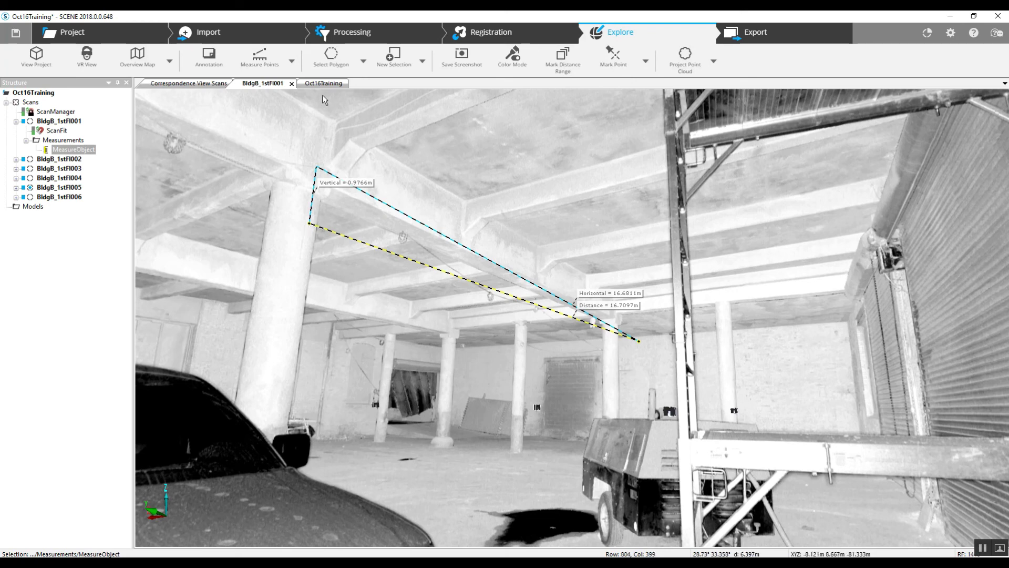
left_click(363, 62)
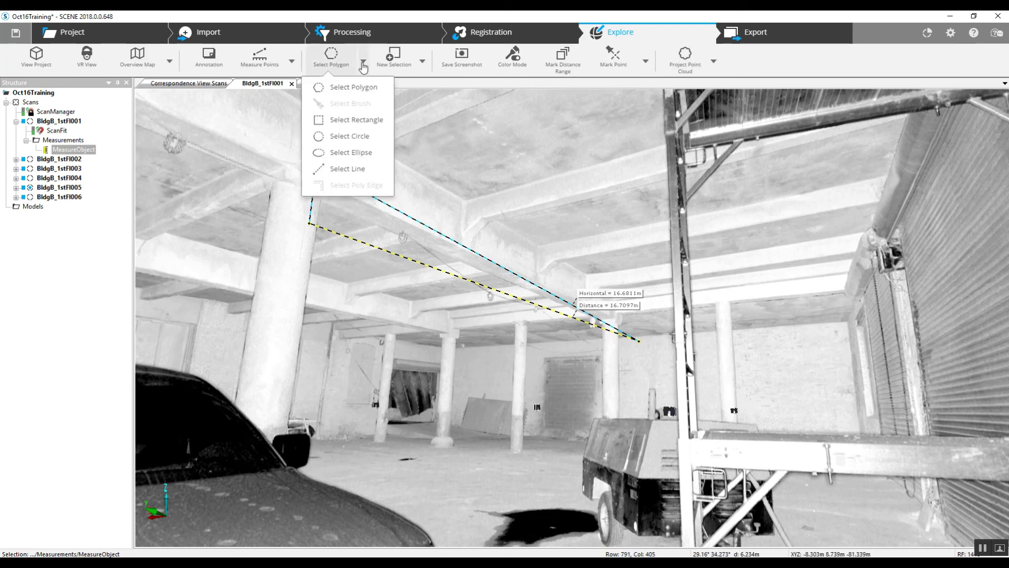
left_click(364, 126)
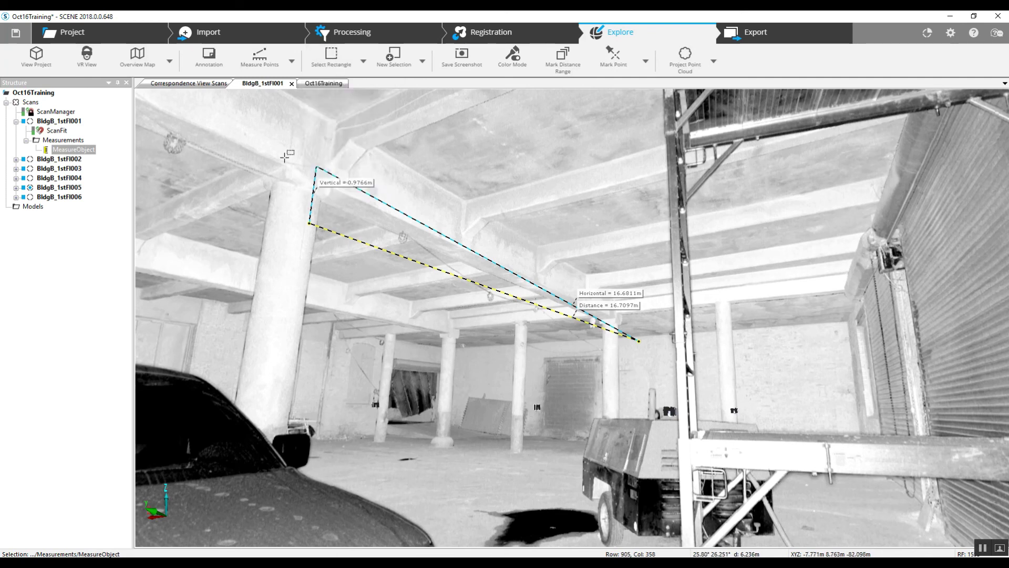
- Rectangle-select the ceiling region around the measurement and open it in a 3D View
left_click_drag(271, 144, 664, 372)
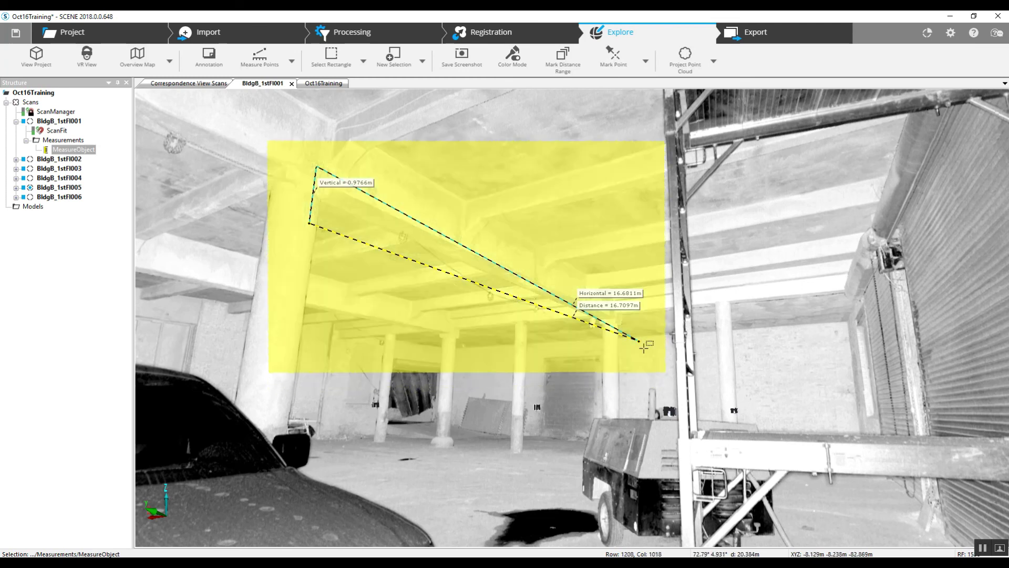
right_click(473, 206)
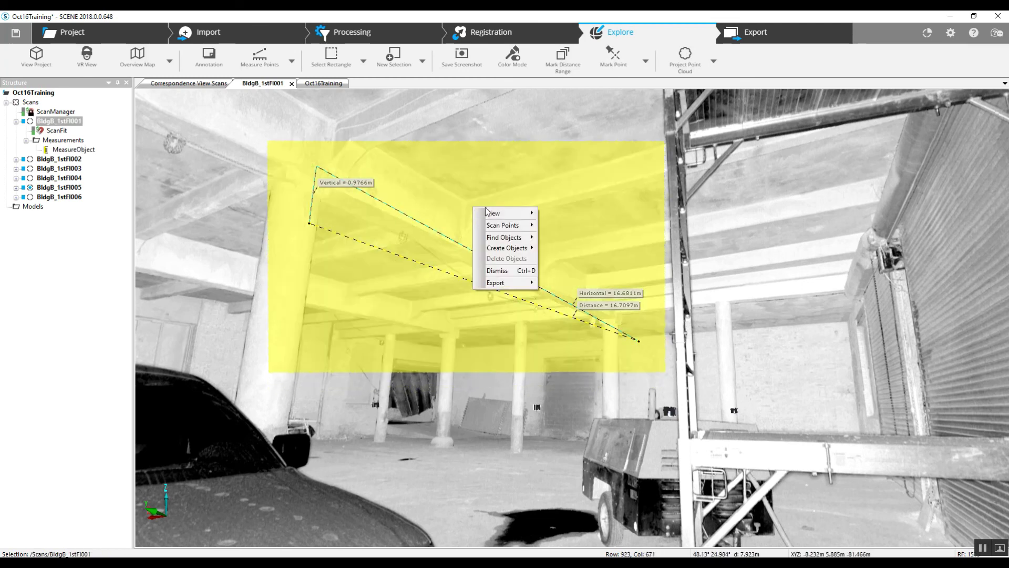
mouse_move(504, 213)
left_click(561, 213)
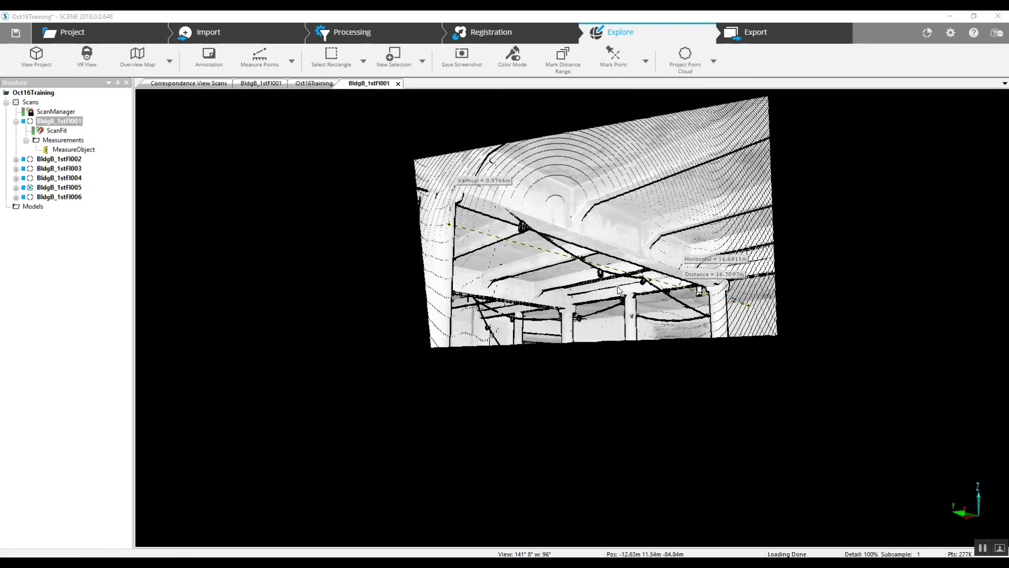
scroll(615, 288, "up", 3)
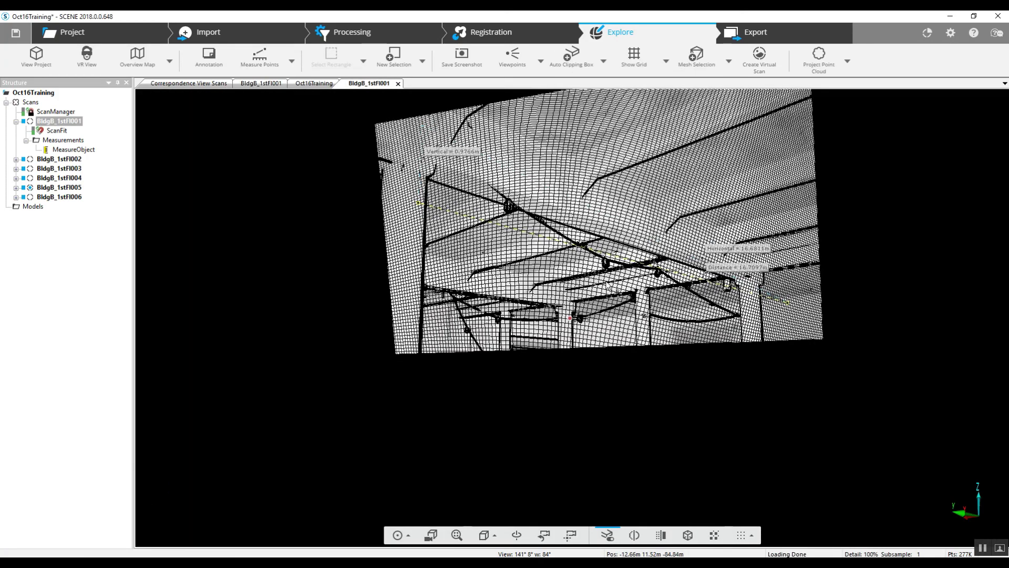
scroll(548, 357, "up", 5)
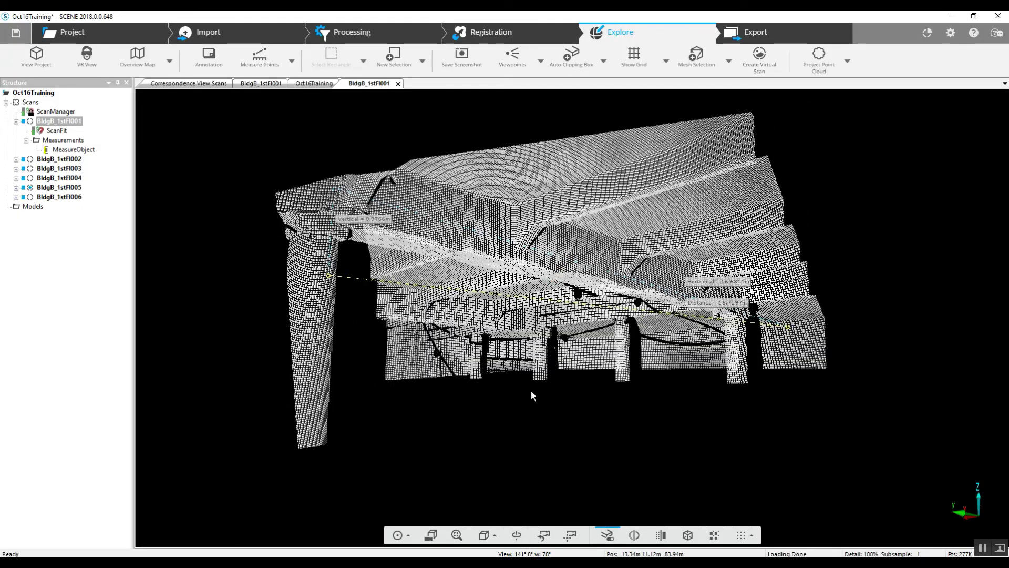
left_click_drag(531, 396, 436, 374)
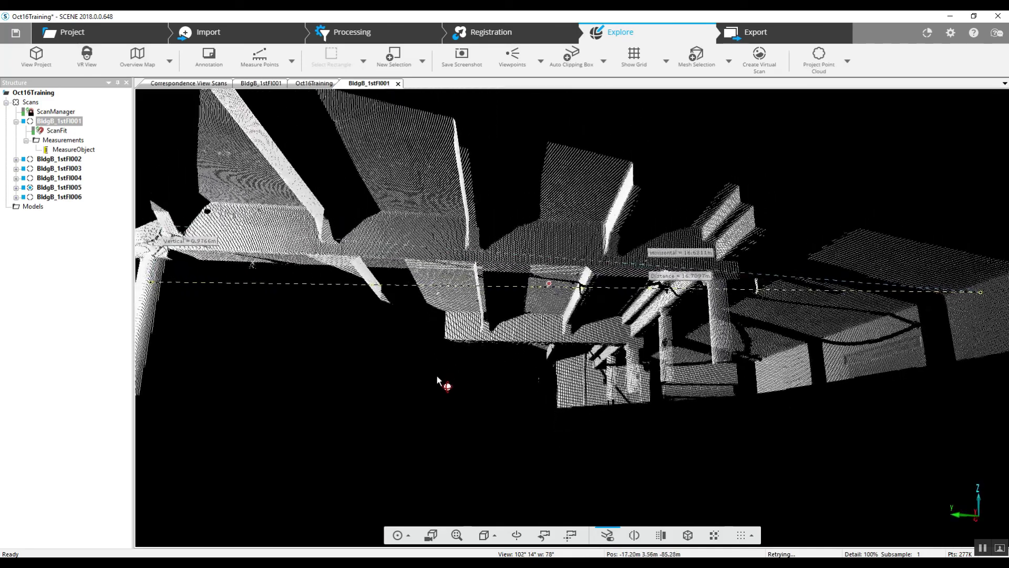
scroll(639, 372, "down", 3)
left_click_drag(639, 372, 683, 358)
scroll(668, 355, "up", 2)
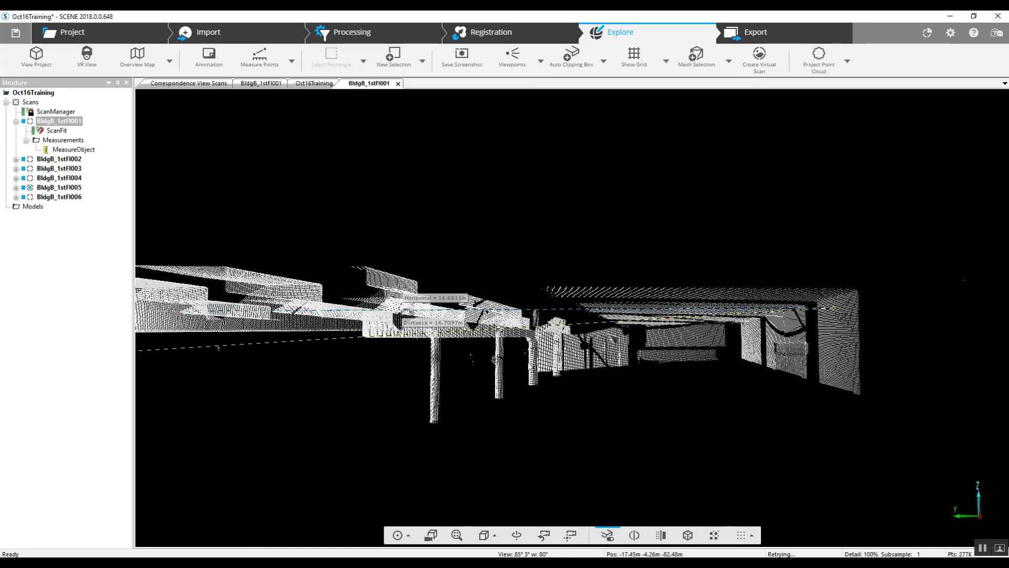
scroll(527, 361, "up", 3)
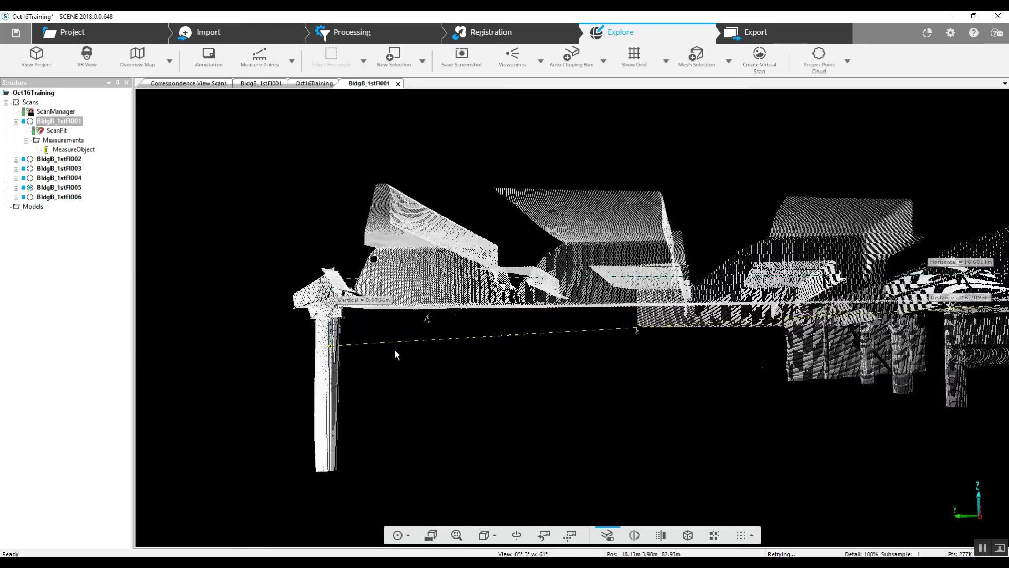
left_click_drag(395, 352, 560, 389)
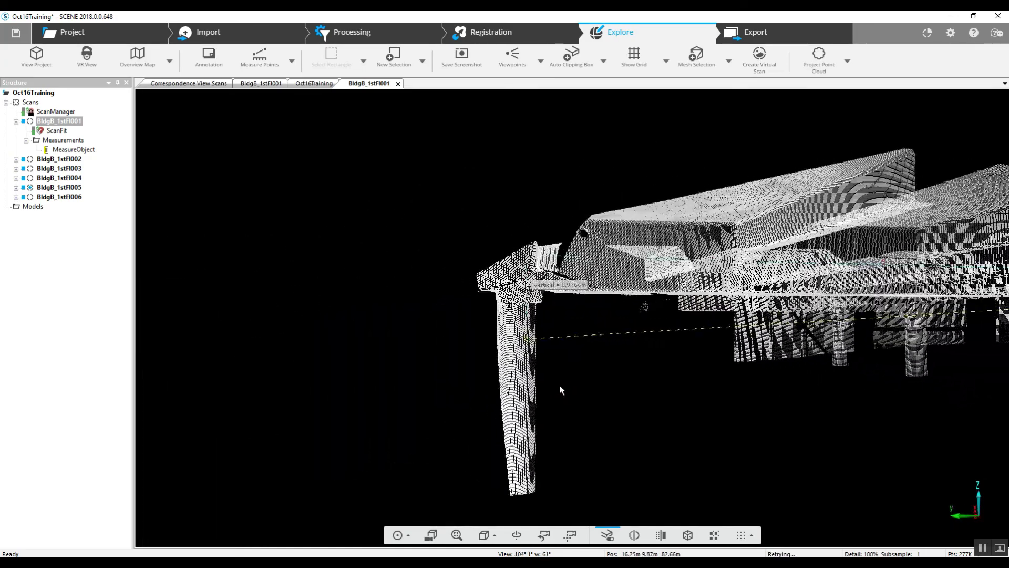
scroll(556, 371, "up", 8)
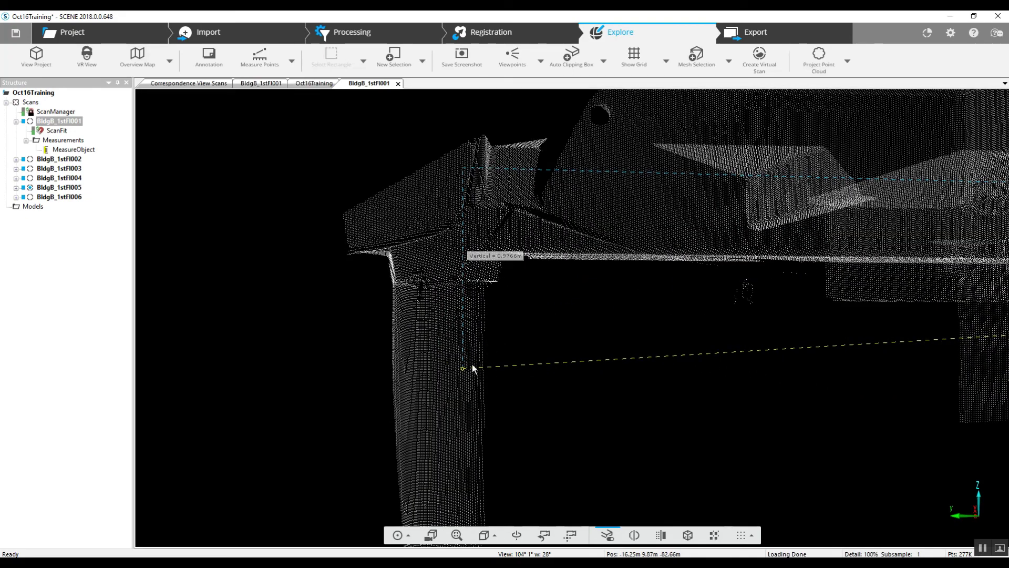
left_click_drag(432, 411, 420, 322)
right_click_drag(420, 322, 179, 381)
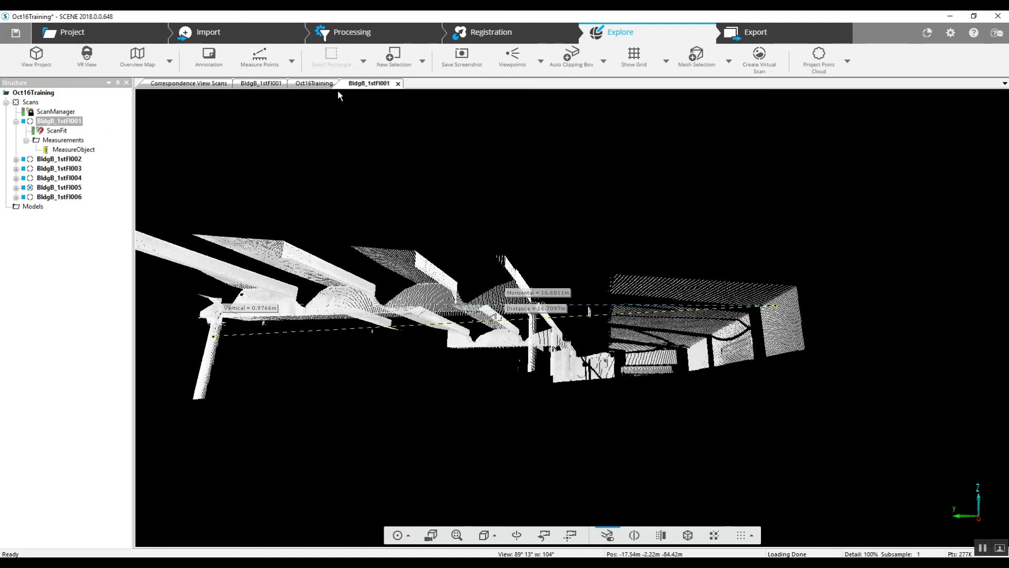
- Close the BldgB_1stFl001, Oct16Training and Correspondence View Scans tabs
left_click(398, 84)
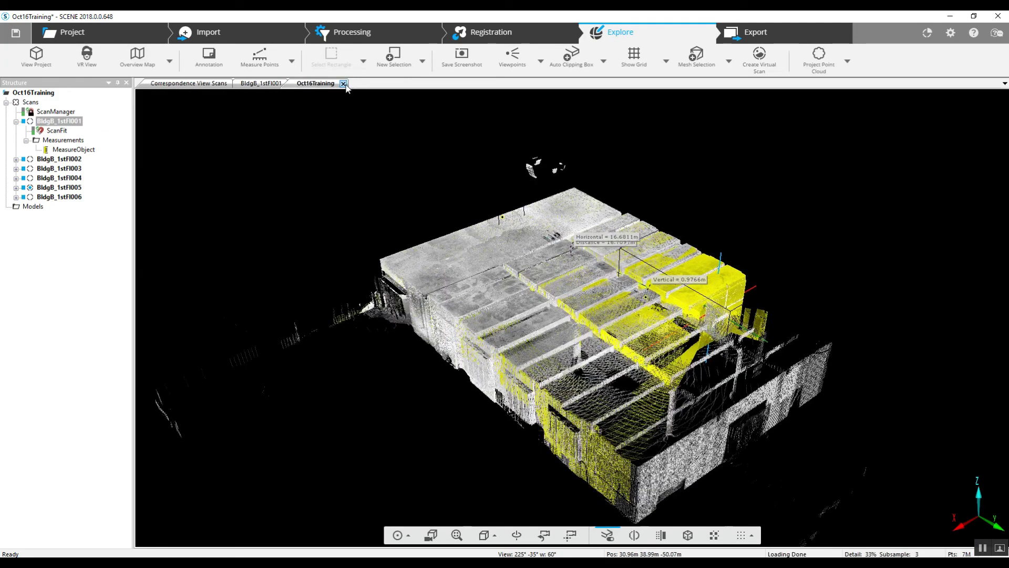
left_click(344, 84)
left_click(292, 83)
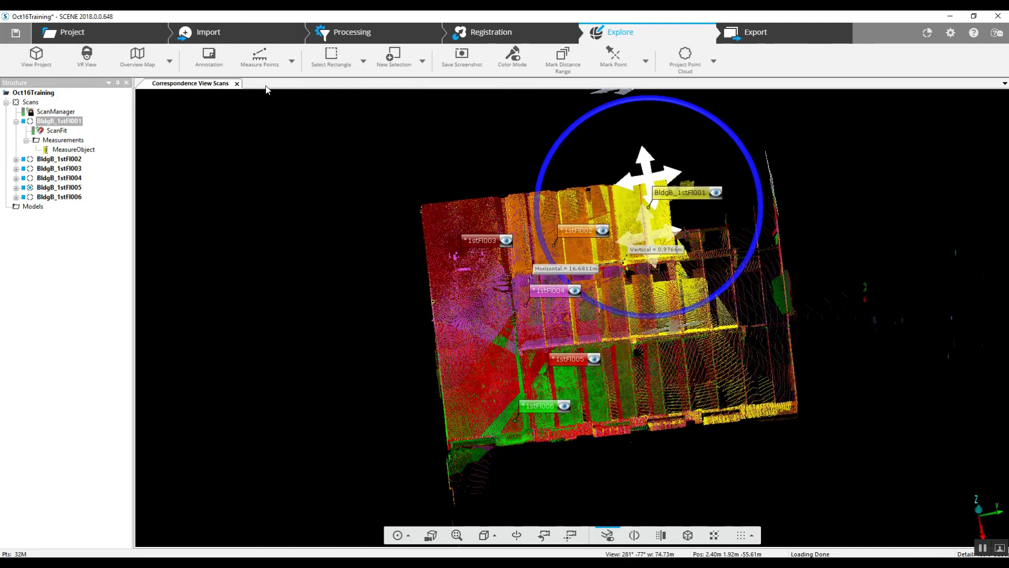
left_click(237, 83)
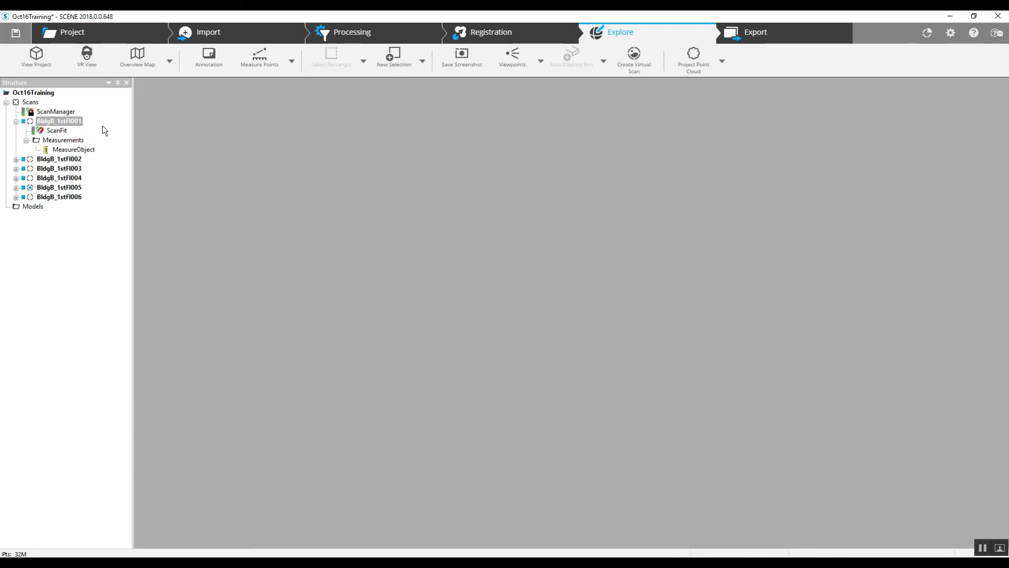
- Open scan BldgB_1stFl002 in 3D View and orbit toward the garage interior
left_click(61, 159)
right_click(62, 160)
mouse_move(113, 166)
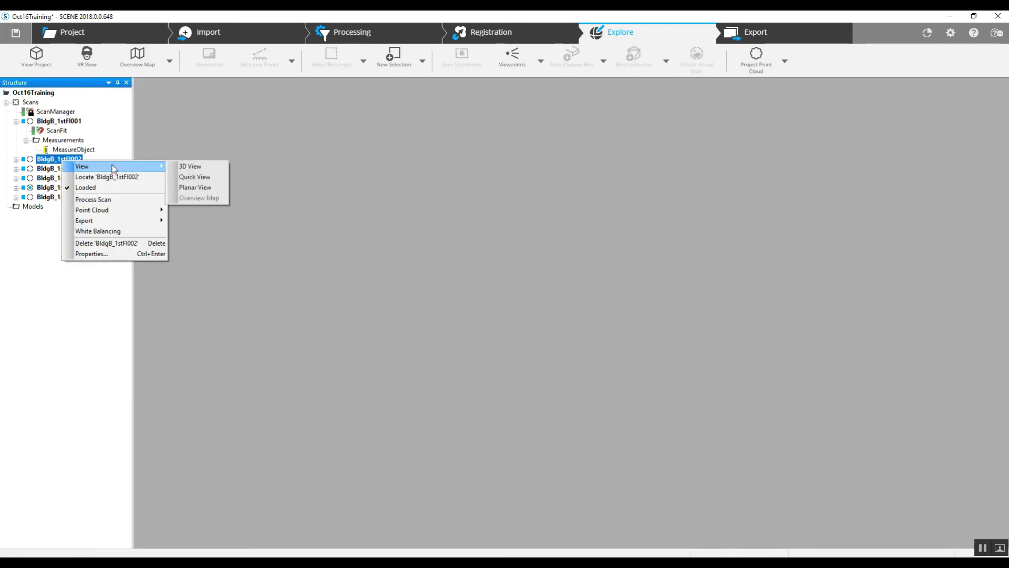
left_click(183, 166)
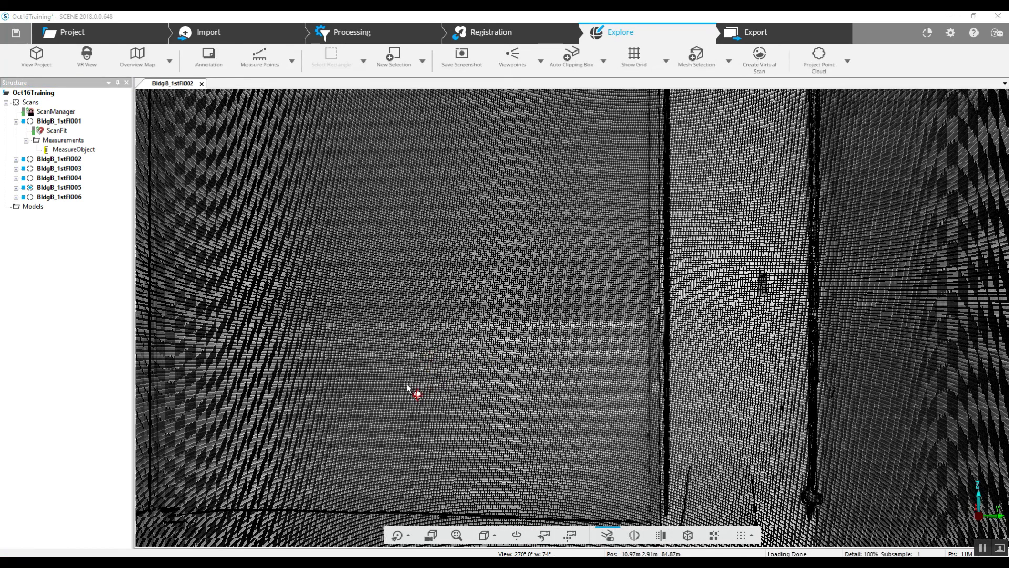
left_click_drag(412, 390, 701, 388)
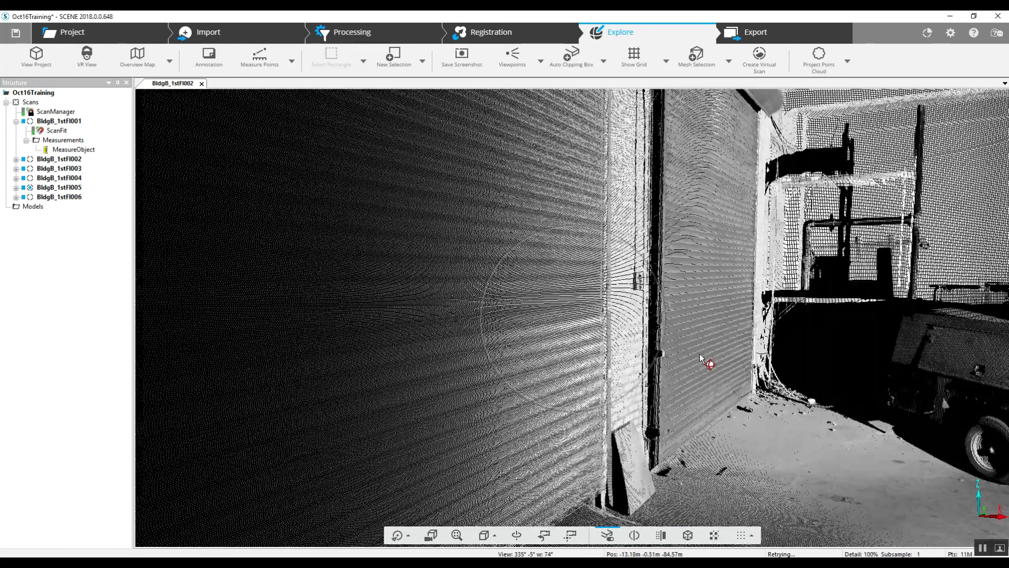
left_click_drag(716, 342, 882, 363)
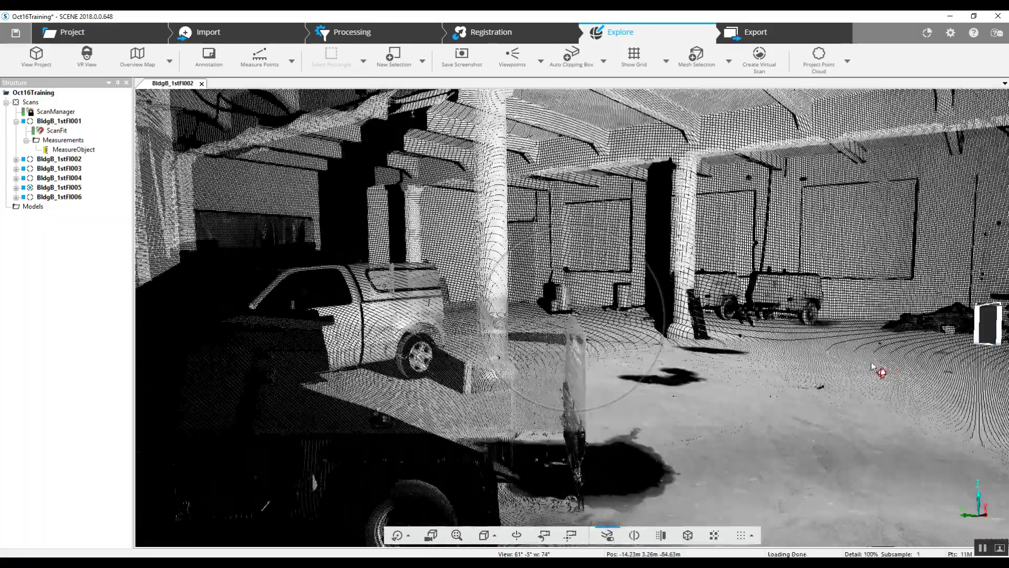
left_click_drag(772, 388, 797, 368)
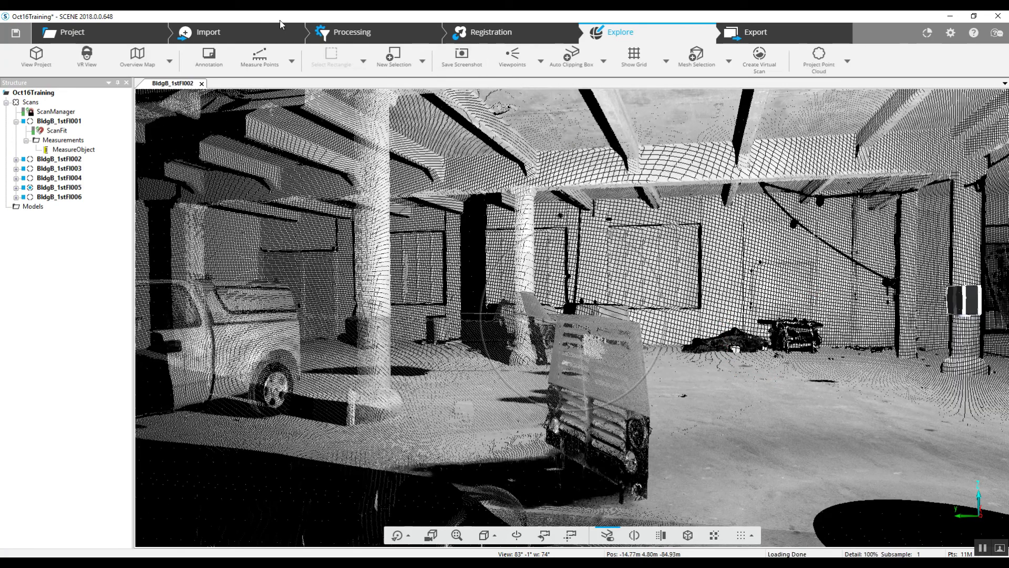
- Measure along the ceiling beam for a 6.4328 m overall distance, then show the MeasureObject's properties
left_click(260, 55)
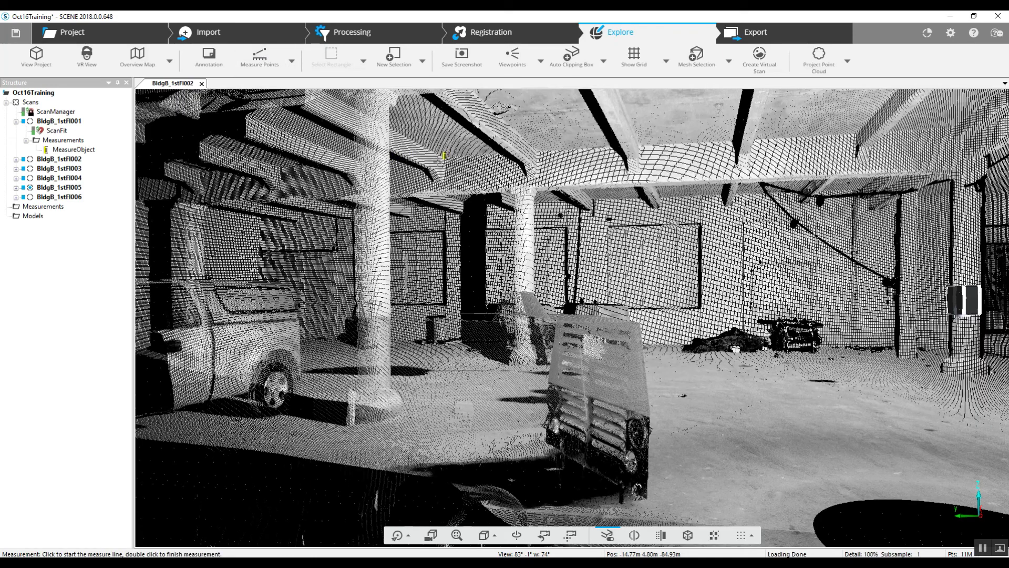
left_click(399, 141)
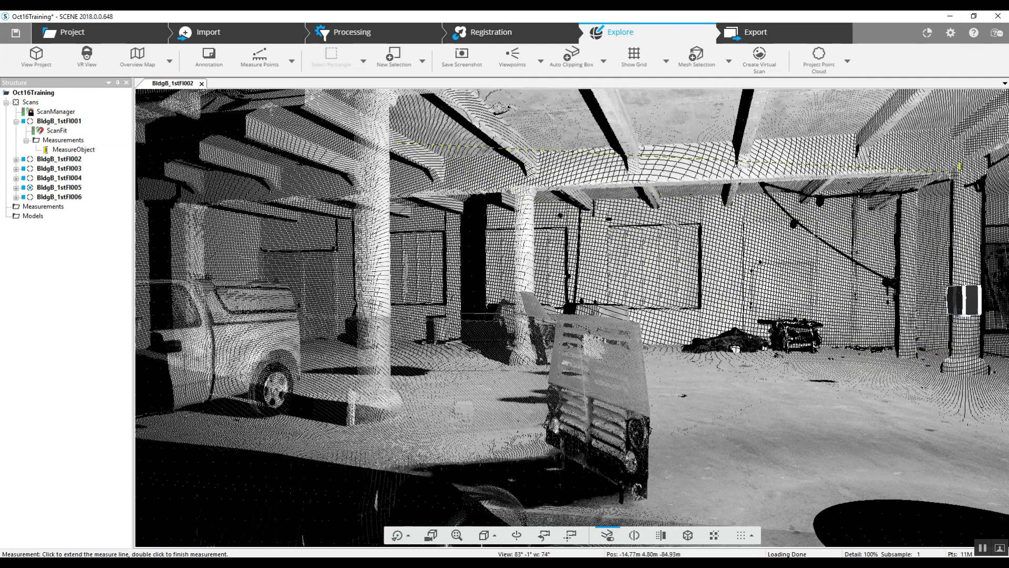
left_click(660, 169)
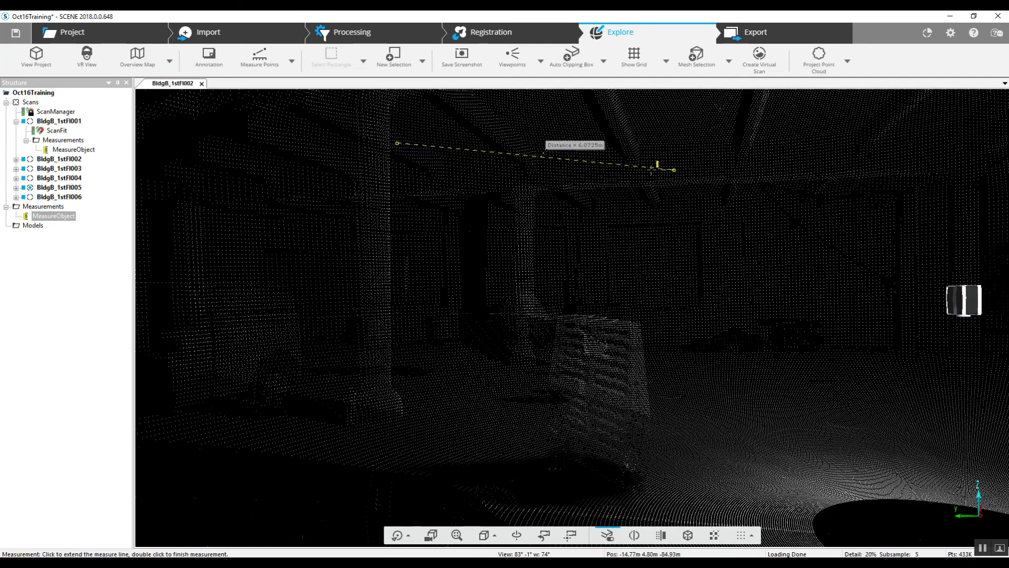
double_click(389, 241)
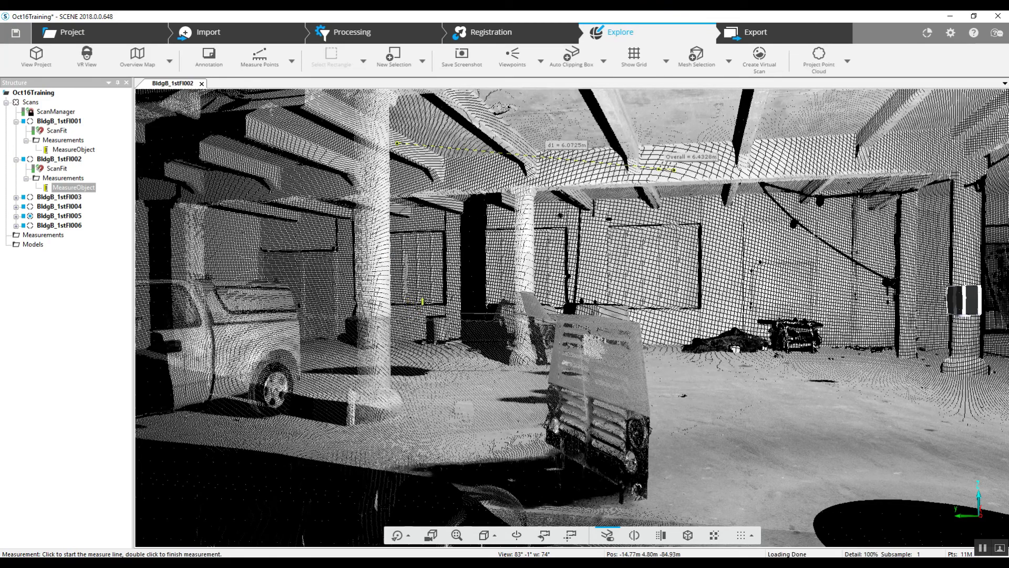
double_click(81, 187)
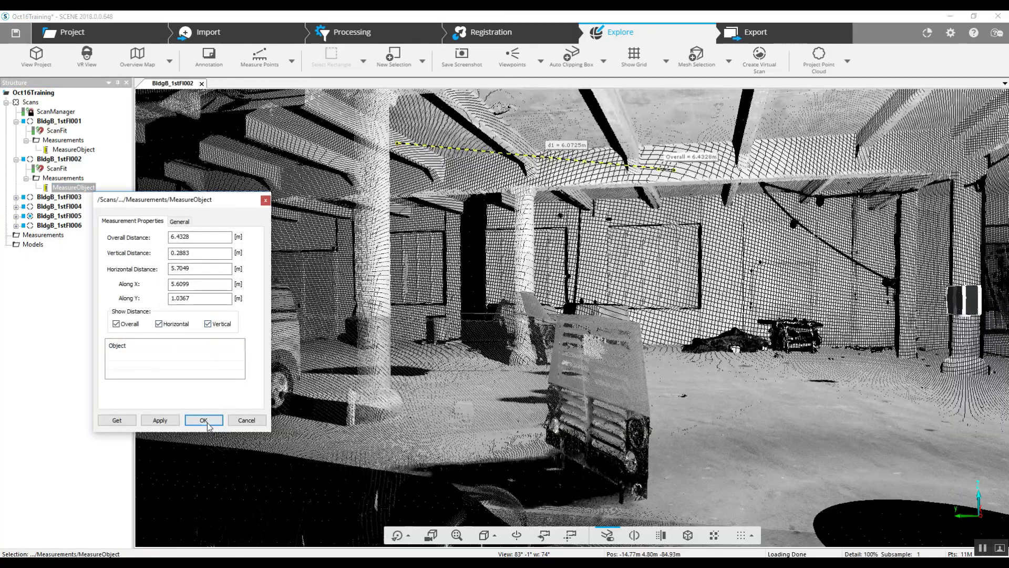
- Accept the Measurement Properties and examine the horizontal and vertical component lines in 3D
left_click(204, 420)
scroll(580, 231, "up", 2)
scroll(580, 231, "up", 4)
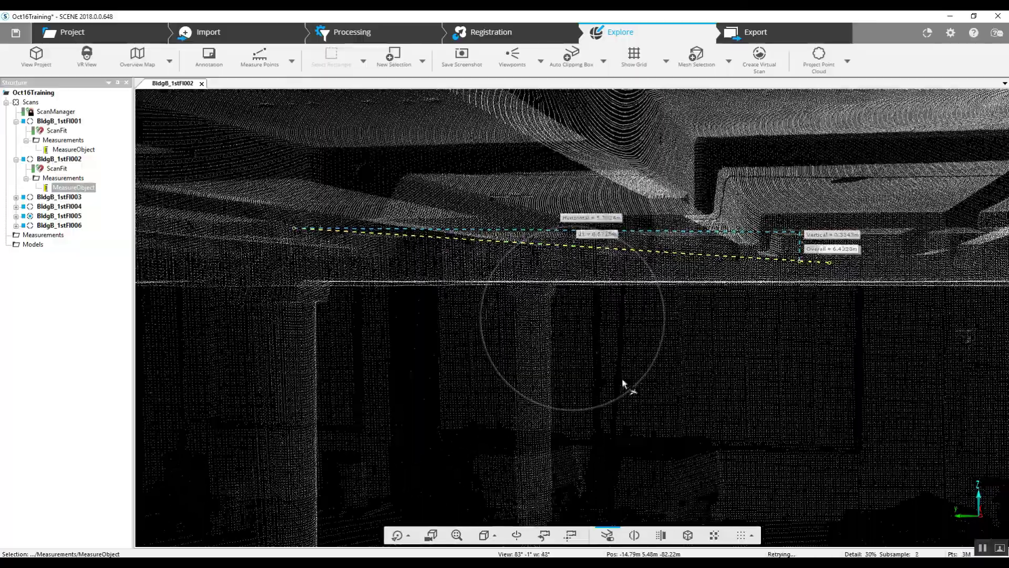
left_click_drag(622, 378, 617, 403)
scroll(617, 403, "down", 6)
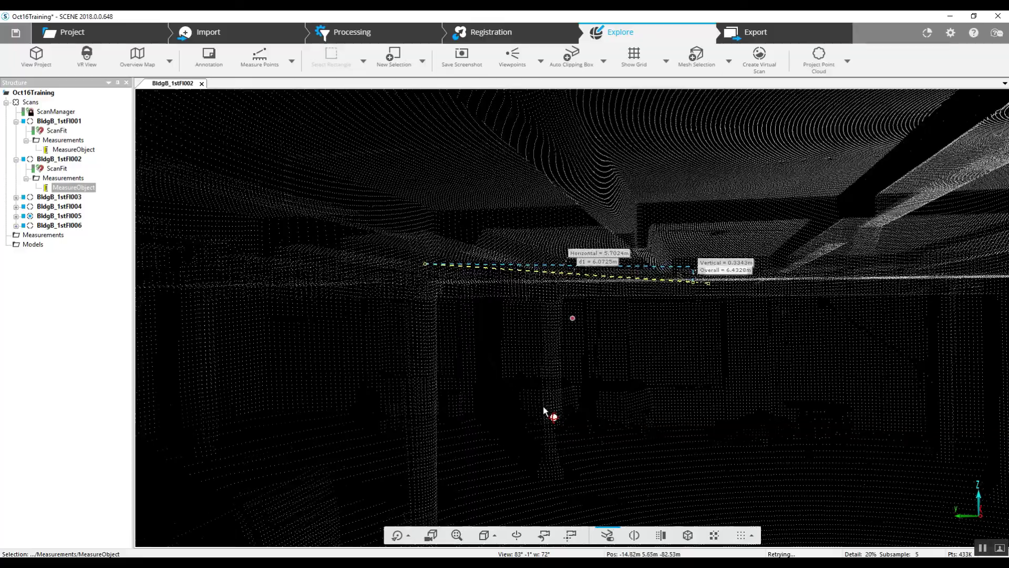
left_click_drag(543, 411, 492, 386)
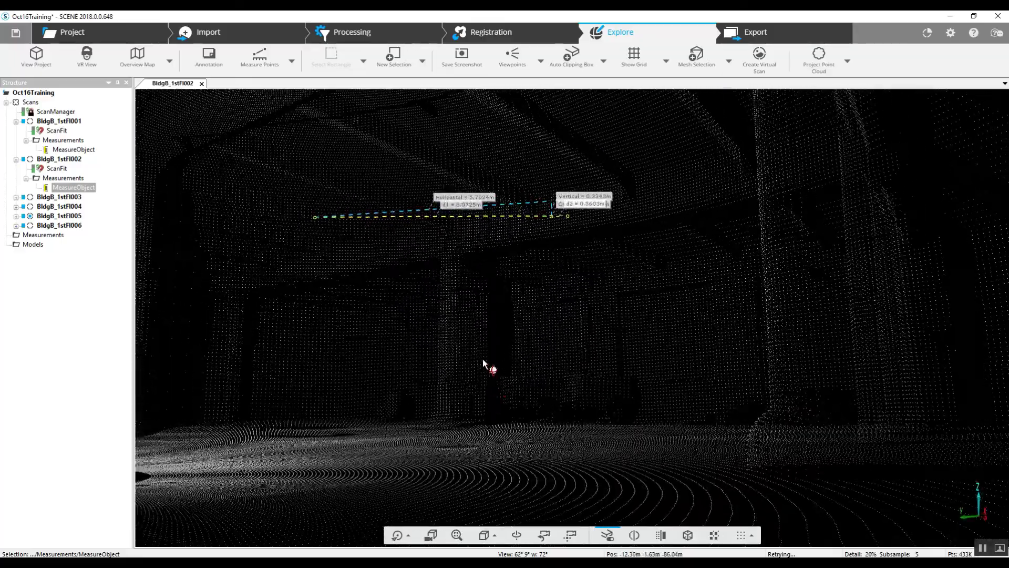
scroll(485, 367, "up", 3)
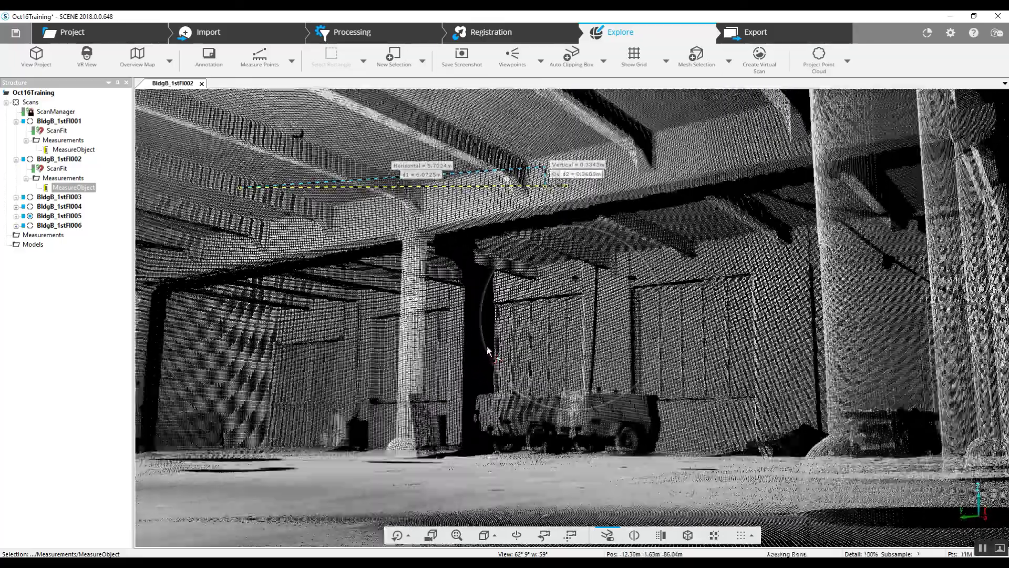